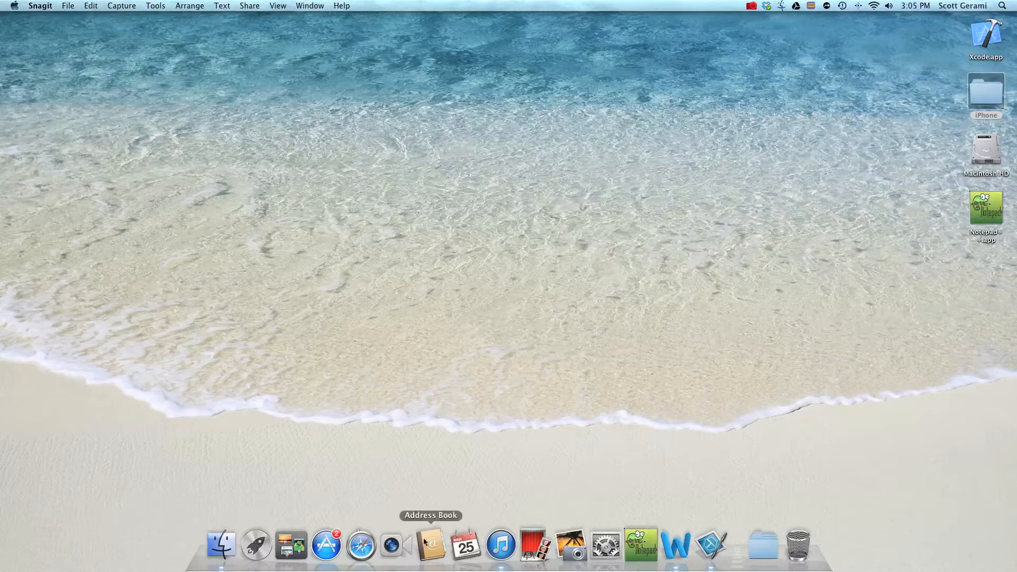
Launch Safari full screen and go to docusign.com from the address bar.
{"action": "left_click", "coordinate": [366, 552]}
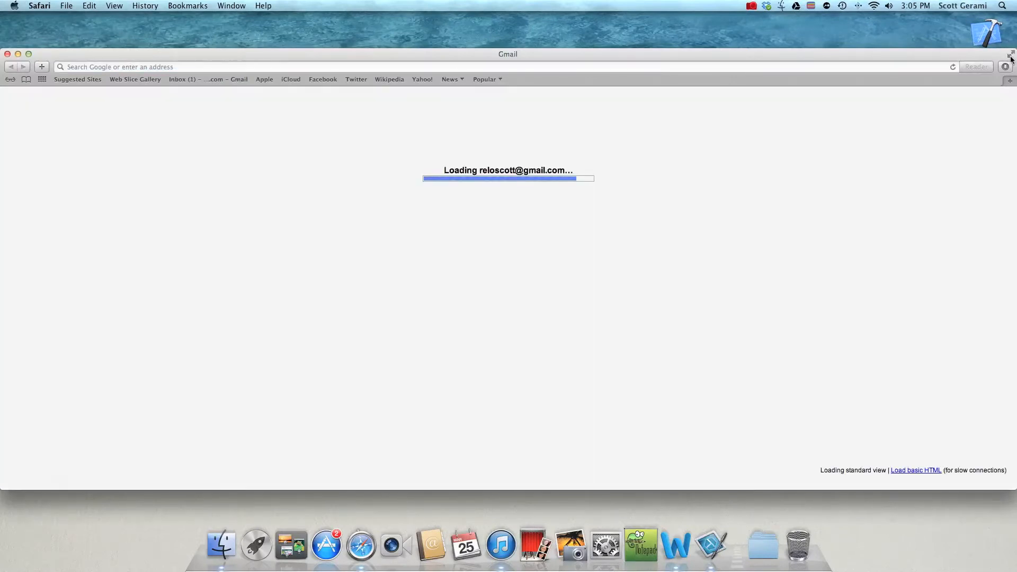
{"action": "left_click", "coordinate": [1011, 55]}
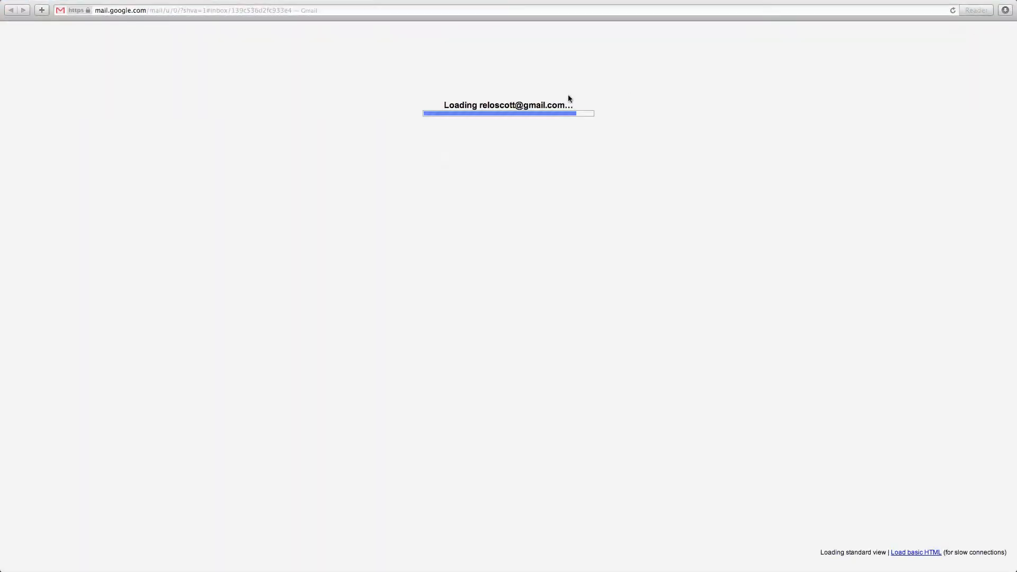
{"action": "left_click", "coordinate": [256, 7]}
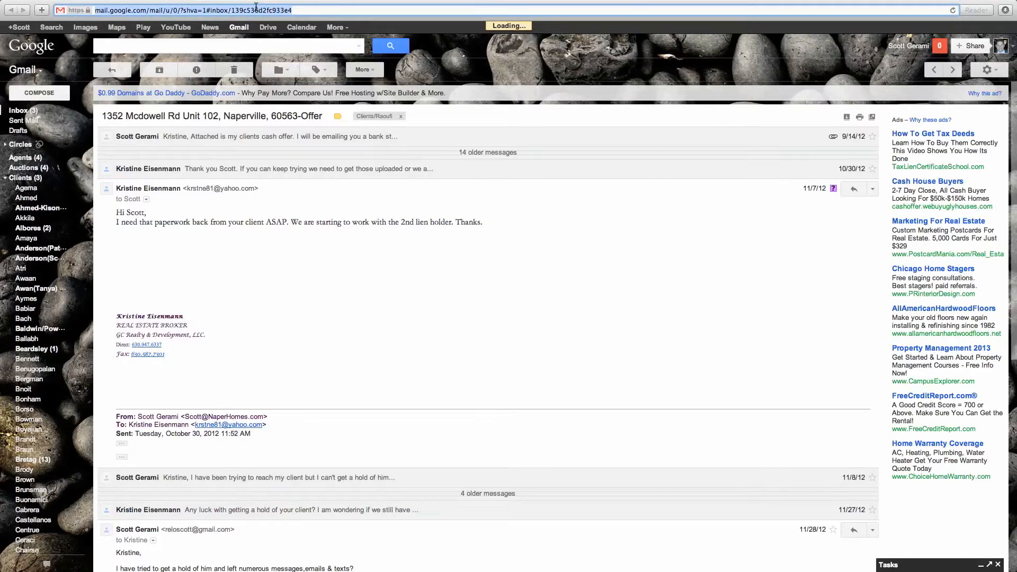
{"action": "type", "text": "do"}
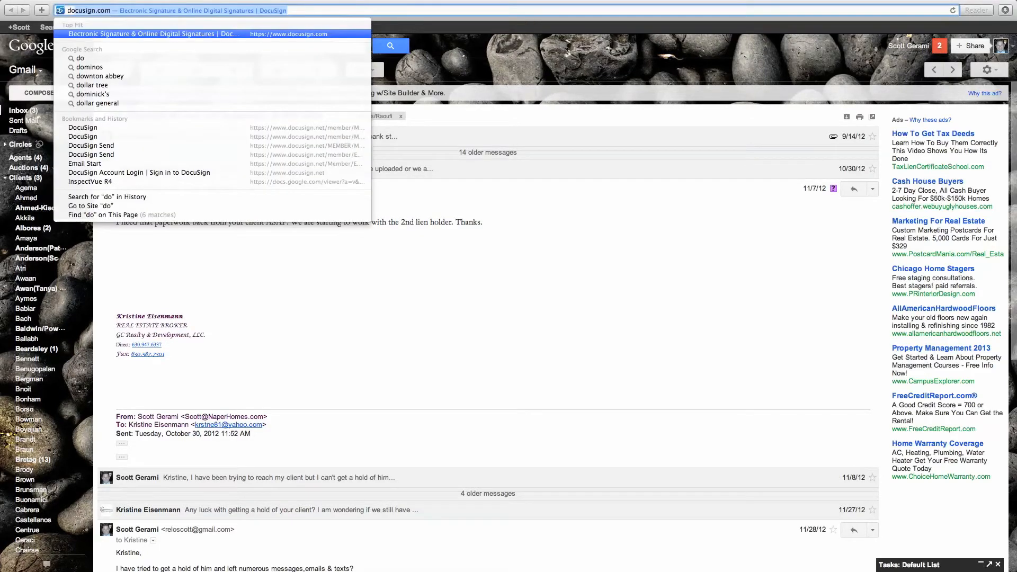
{"action": "type", "text": "cu"}
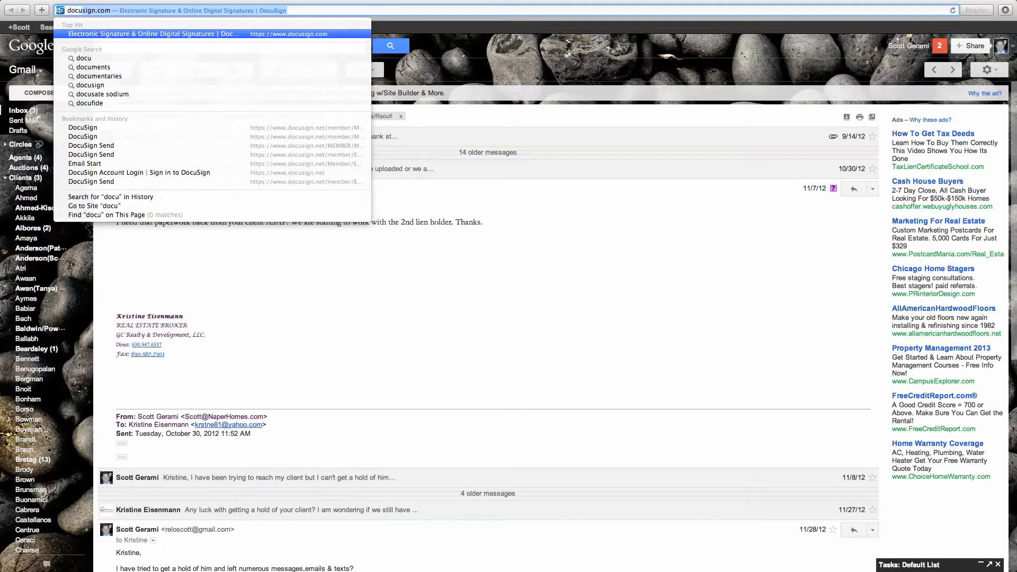
{"action": "type", "text": "sign"}
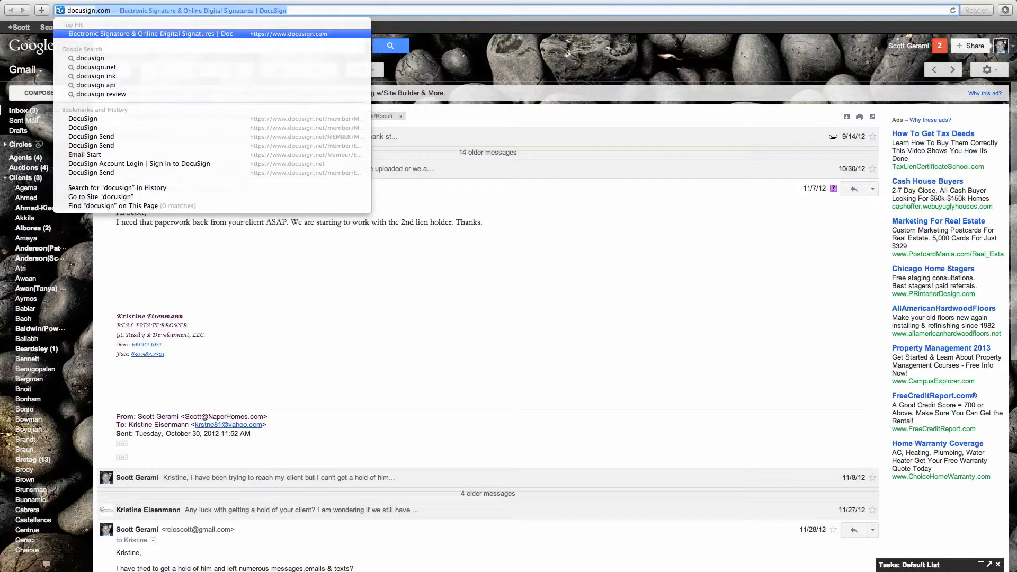
{"action": "key", "text": "Return"}
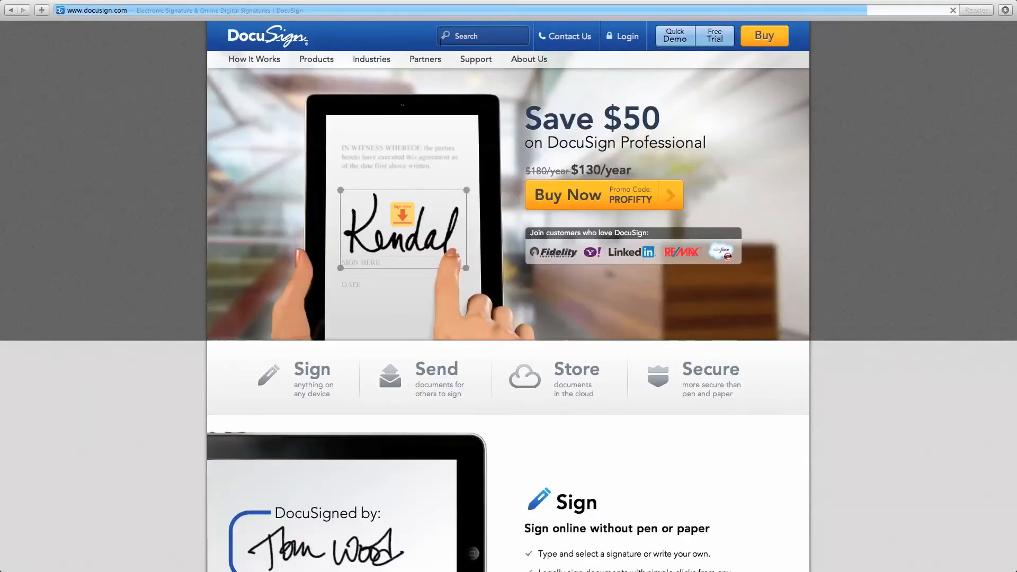
Log in to DocuSign with the account e-mail and password.
{"action": "left_click", "coordinate": [625, 35]}
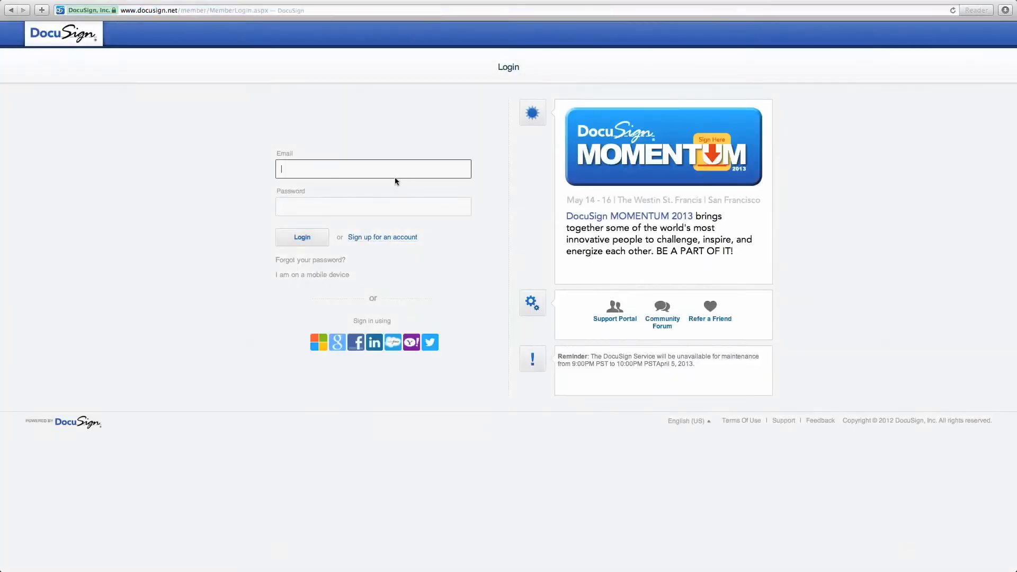
{"action": "key", "text": "Tab"}
{"action": "type", "text": "••••••••••"}
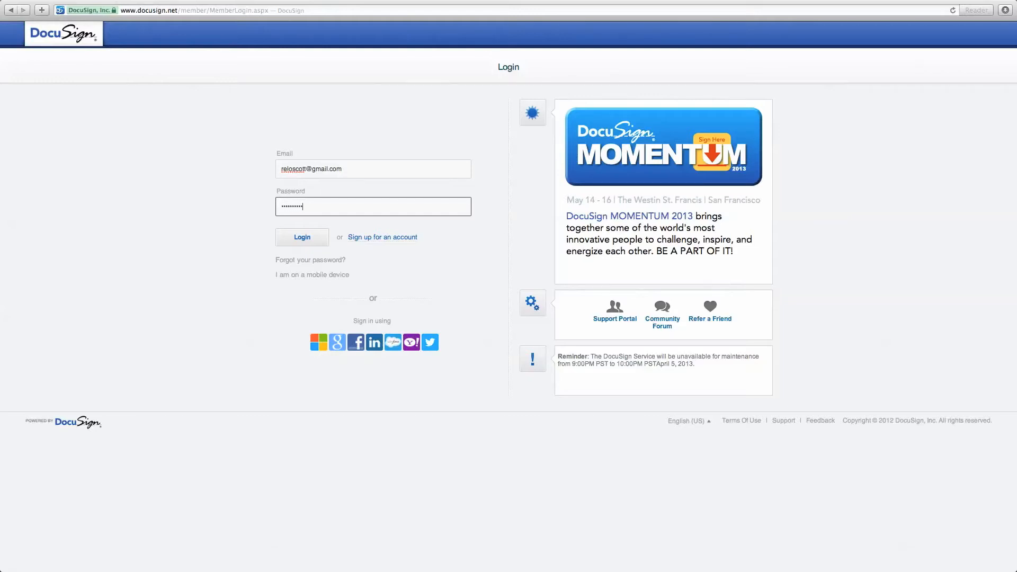
{"action": "left_click", "coordinate": [321, 236]}
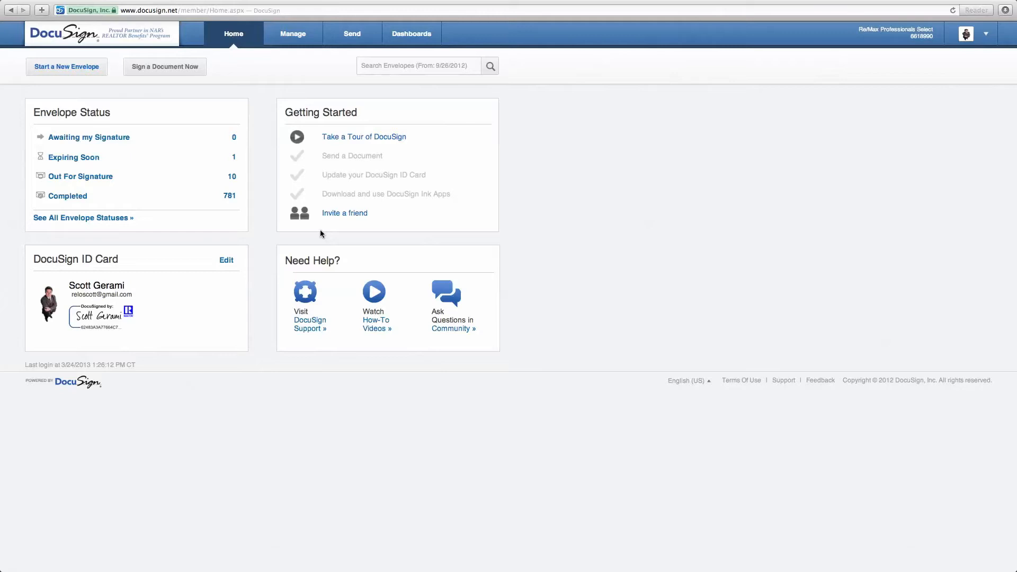
Start a new envelope from the Home page and begin adding a document.
{"action": "left_click", "coordinate": [80, 71]}
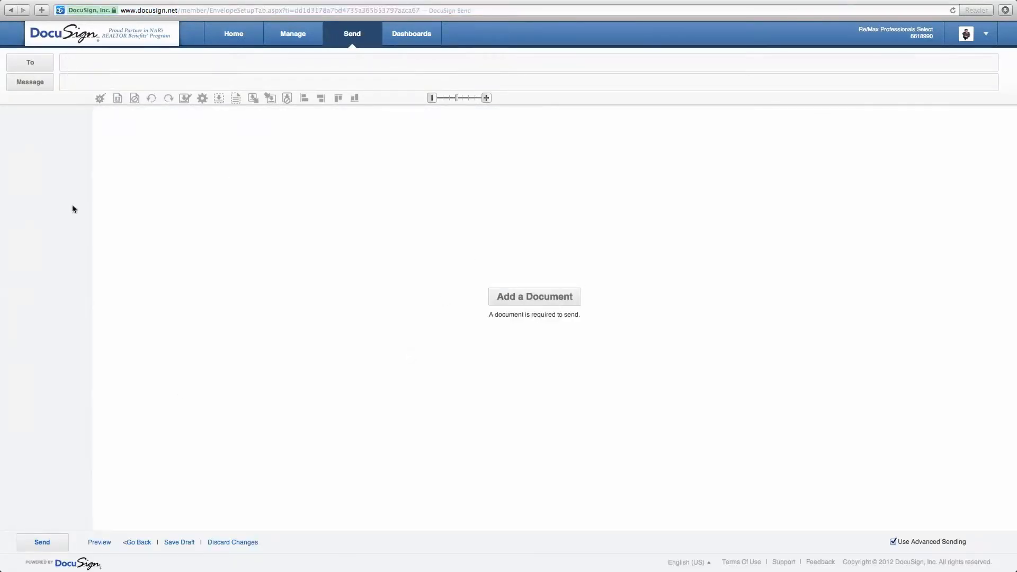
{"action": "left_click", "coordinate": [544, 300]}
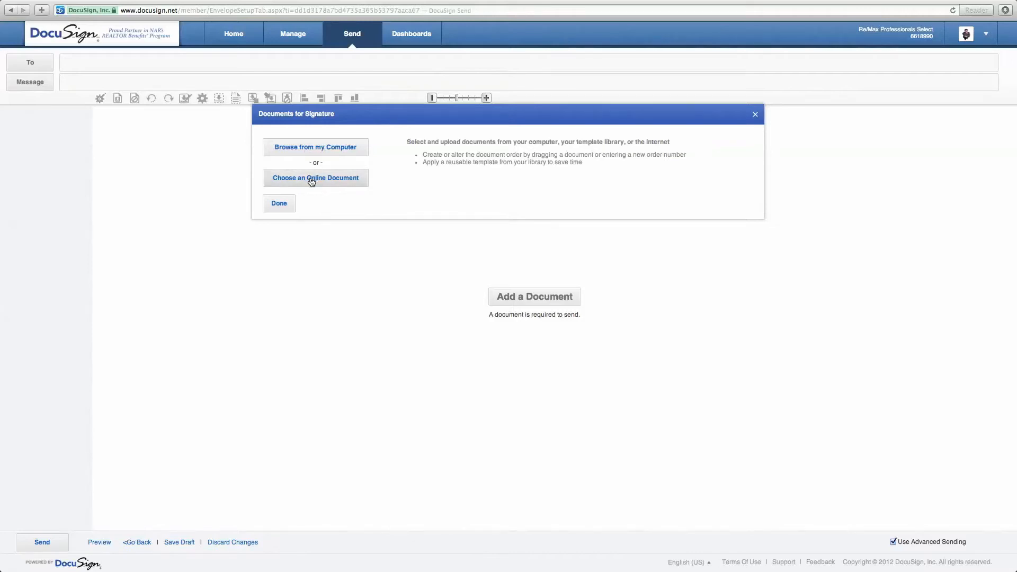
Choose to add the document from the computer.
{"action": "left_click", "coordinate": [323, 152]}
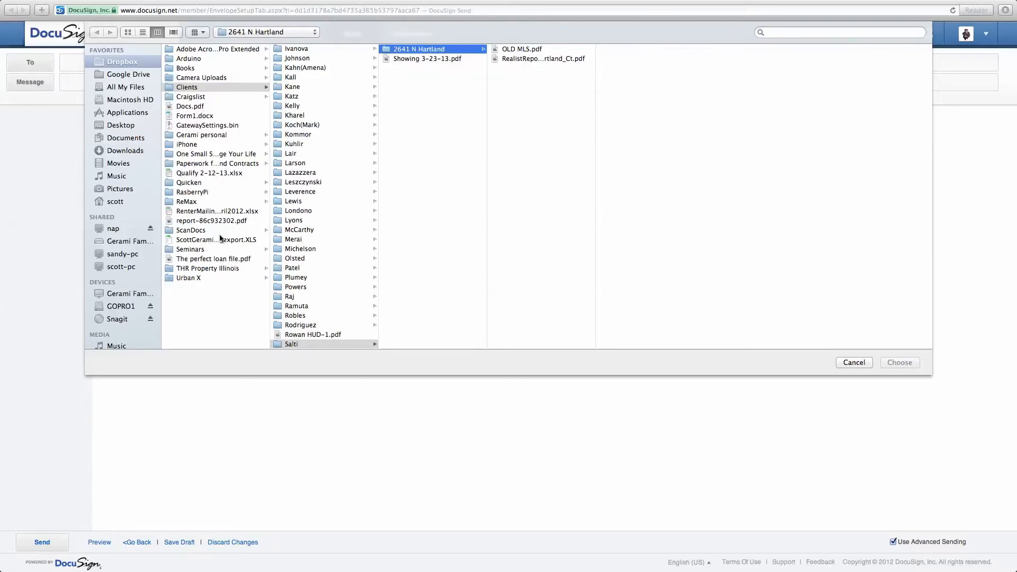
Upload Short Sale Addendum to 5.0.pdf from Paperwork for Listings and Contracts > Contract Paperwork.
{"action": "left_click", "coordinate": [208, 165]}
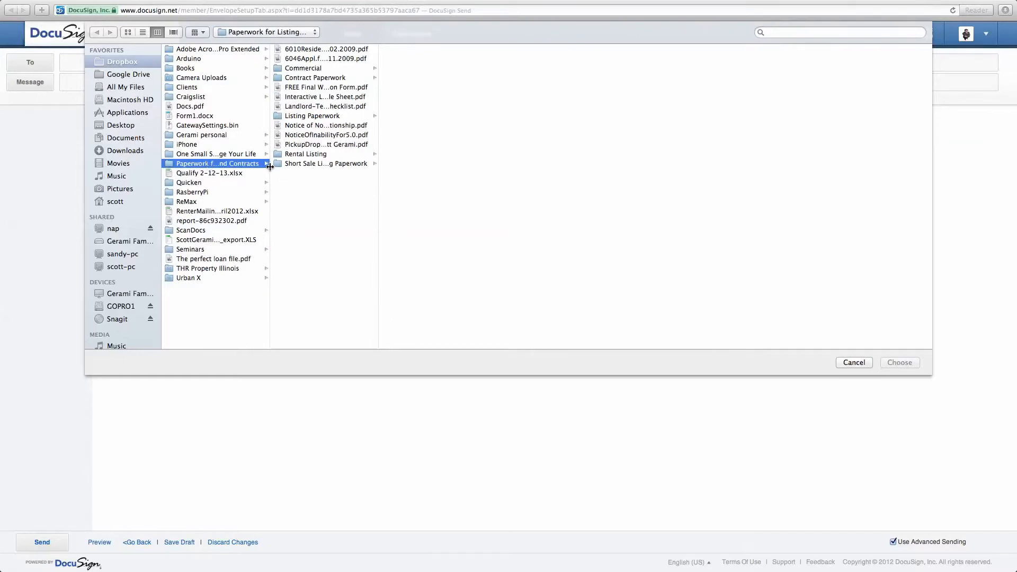
{"action": "left_click_drag", "start_coordinate": [271, 167], "coordinate": [366, 165]}
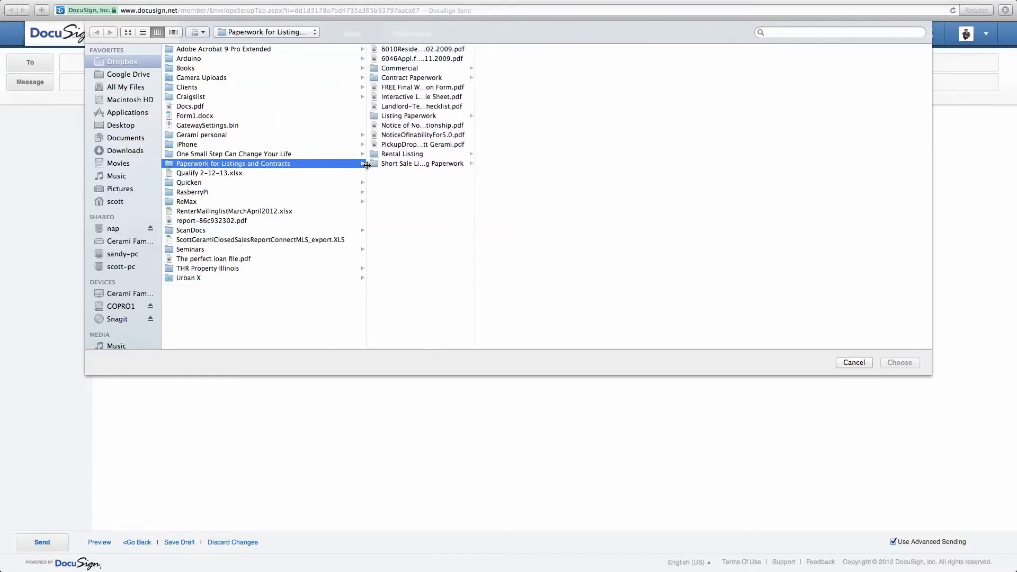
{"action": "left_click", "coordinate": [409, 79]}
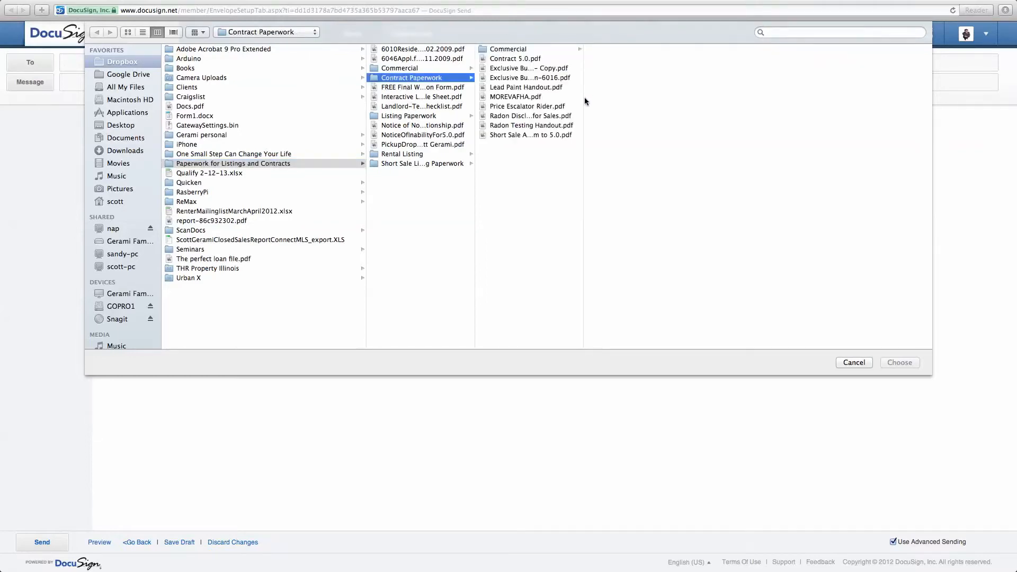
{"action": "left_click_drag", "start_coordinate": [583, 99], "coordinate": [725, 100]}
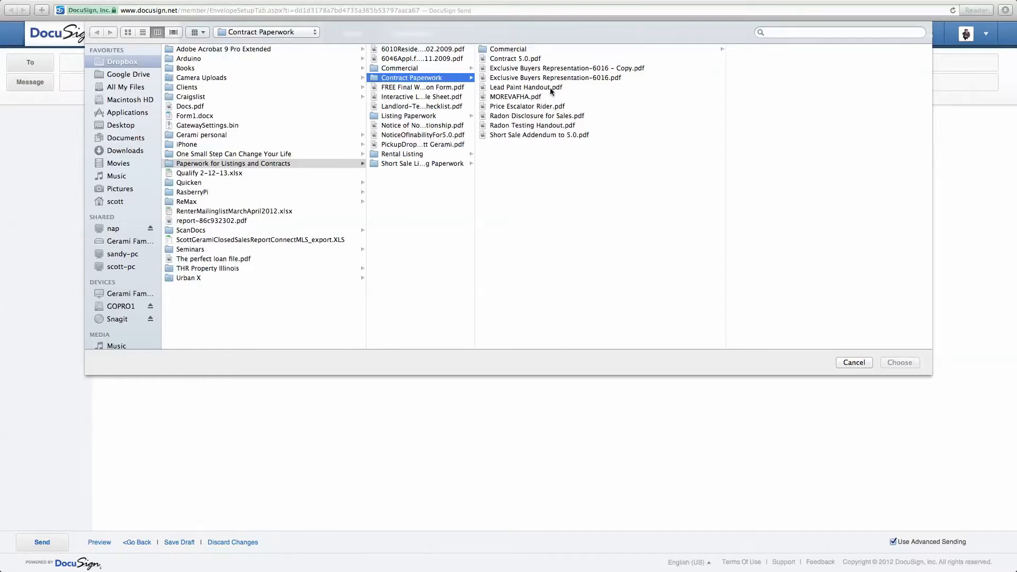
{"action": "left_click", "coordinate": [545, 135]}
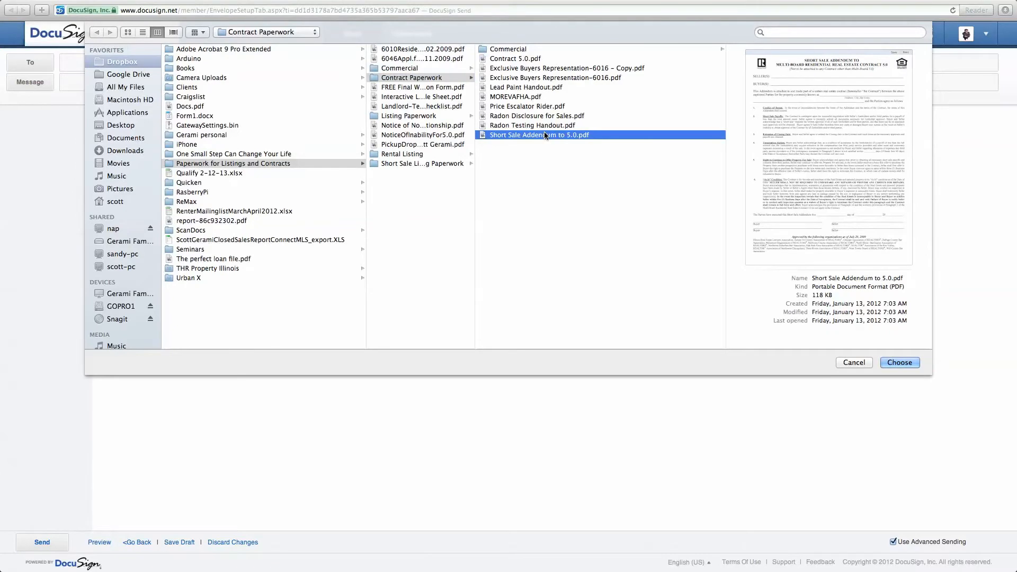
{"action": "left_click", "coordinate": [900, 362]}
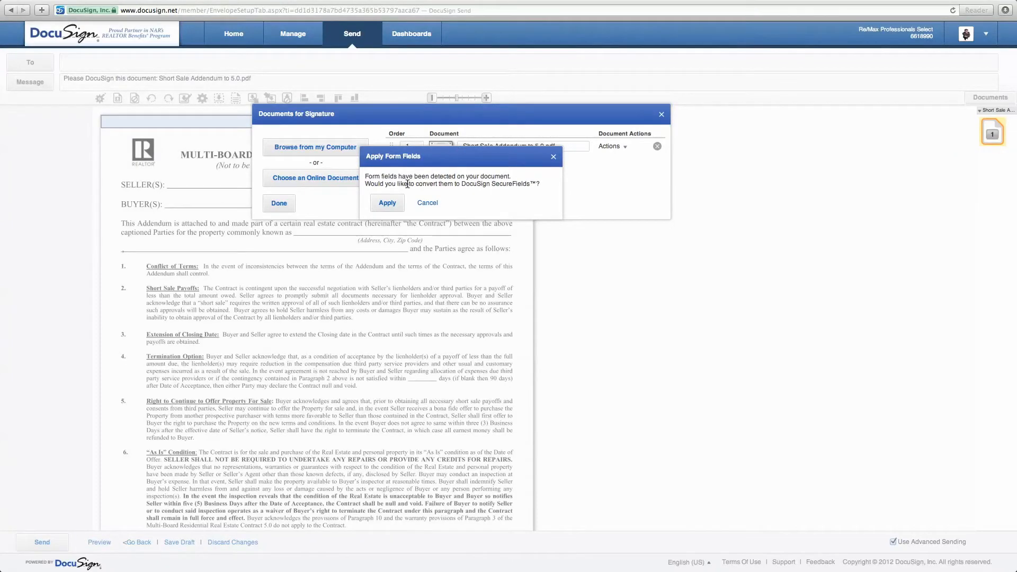
Convert the addendum's detected form fields into DocuSign fields.
{"action": "left_click", "coordinate": [387, 204]}
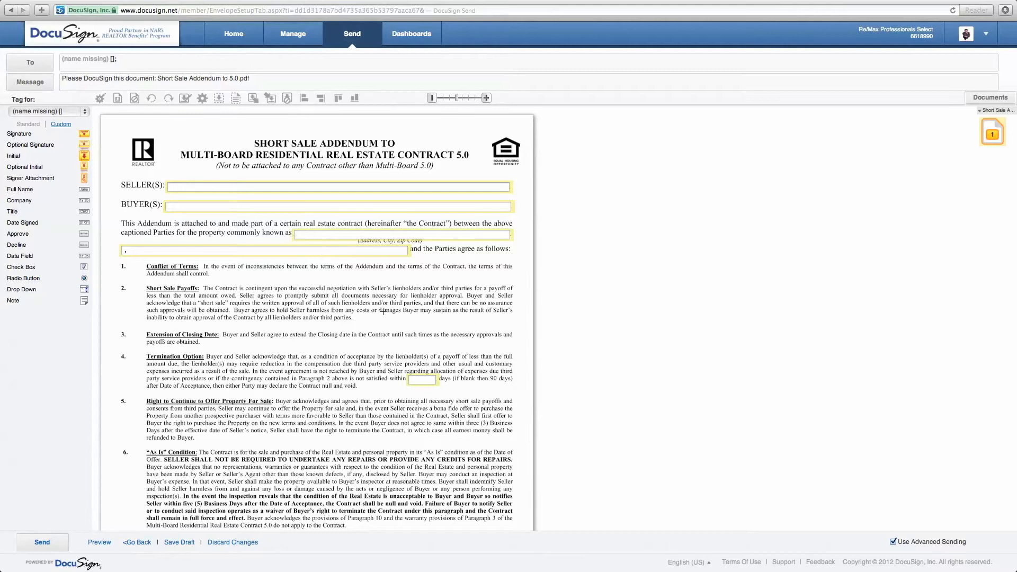
Fill the BUYER(S) field with Mr. & Mrs. Buyer and enter the property address.
{"action": "scroll", "coordinate": [438, 407], "scroll_direction": "down", "scroll_amount": 5}
{"action": "scroll", "coordinate": [448, 460], "scroll_direction": "up", "scroll_amount": 5}
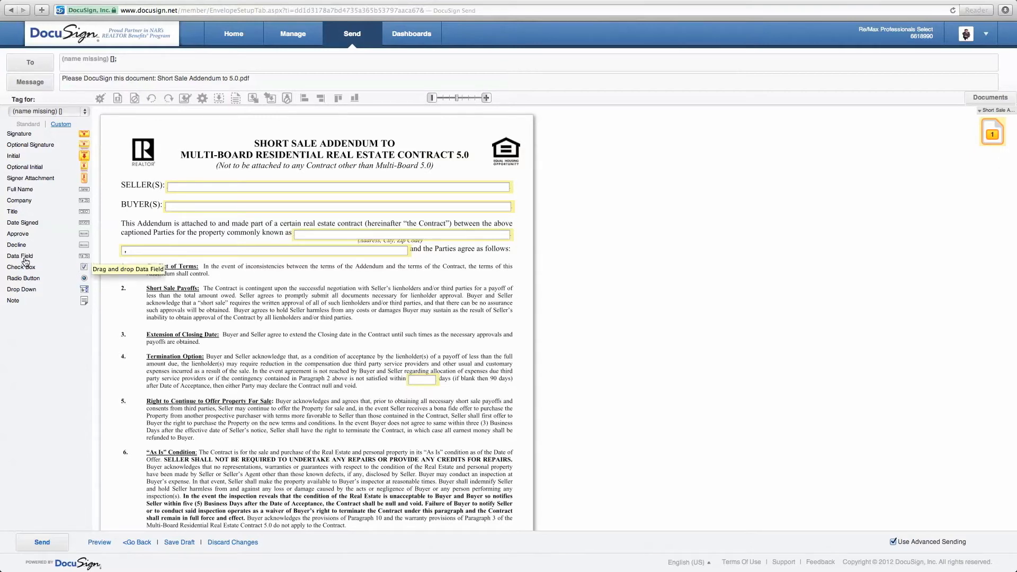
{"action": "left_click", "coordinate": [206, 188]}
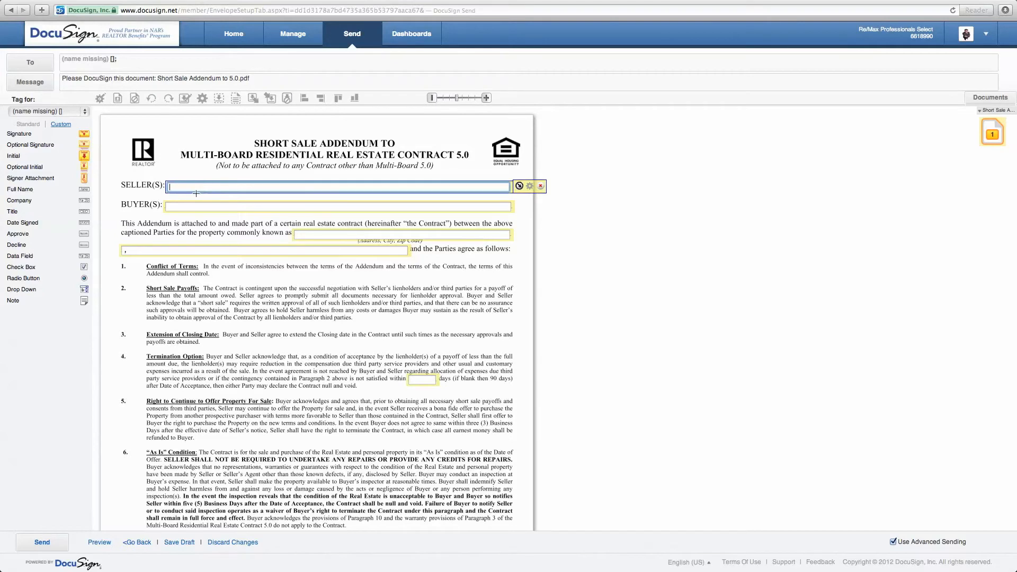
{"action": "left_click", "coordinate": [194, 207]}
{"action": "type", "text": "Mr"}
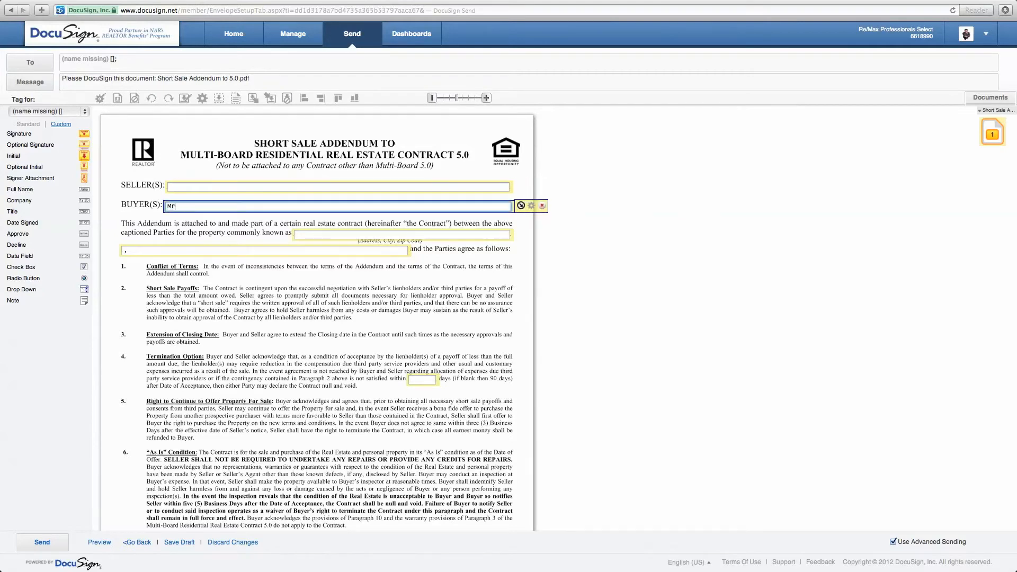
{"action": "type", "text": "e & Mrs. Buyer"}
{"action": "left_click", "coordinate": [322, 237]}
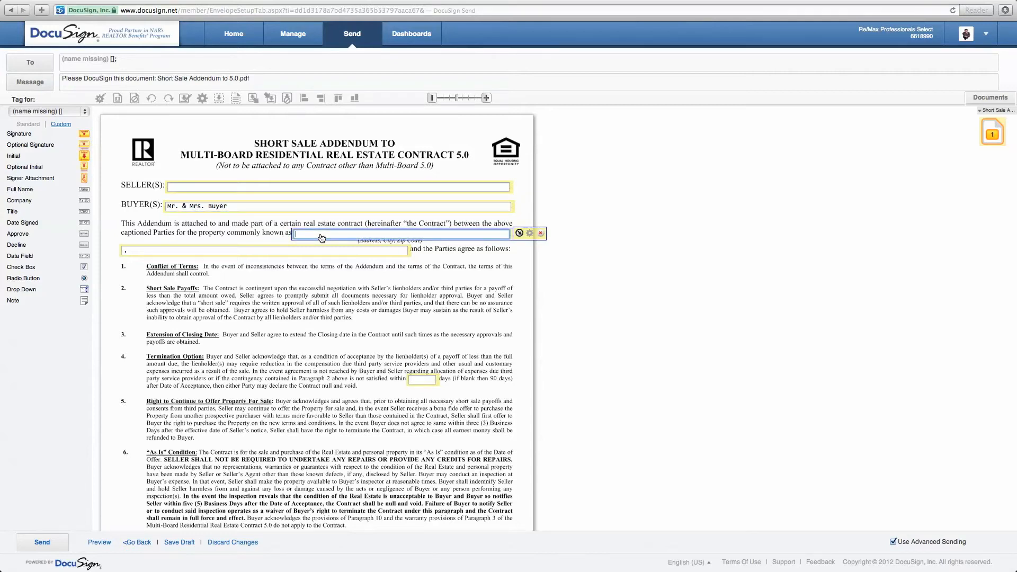
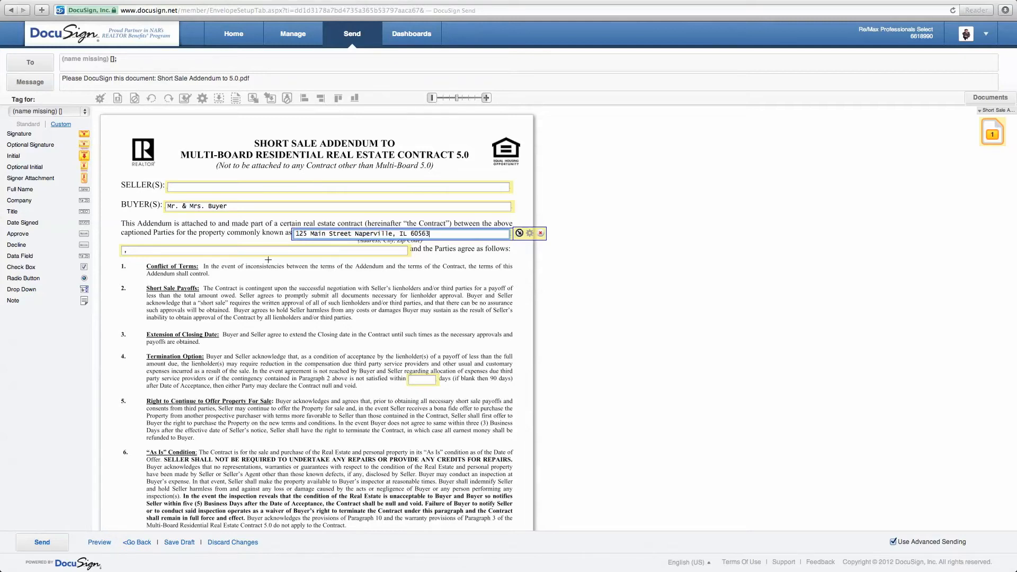
Fill the SELLER(S) field with Mr. & Mrs. Seller.
{"action": "left_click", "coordinate": [137, 253]}
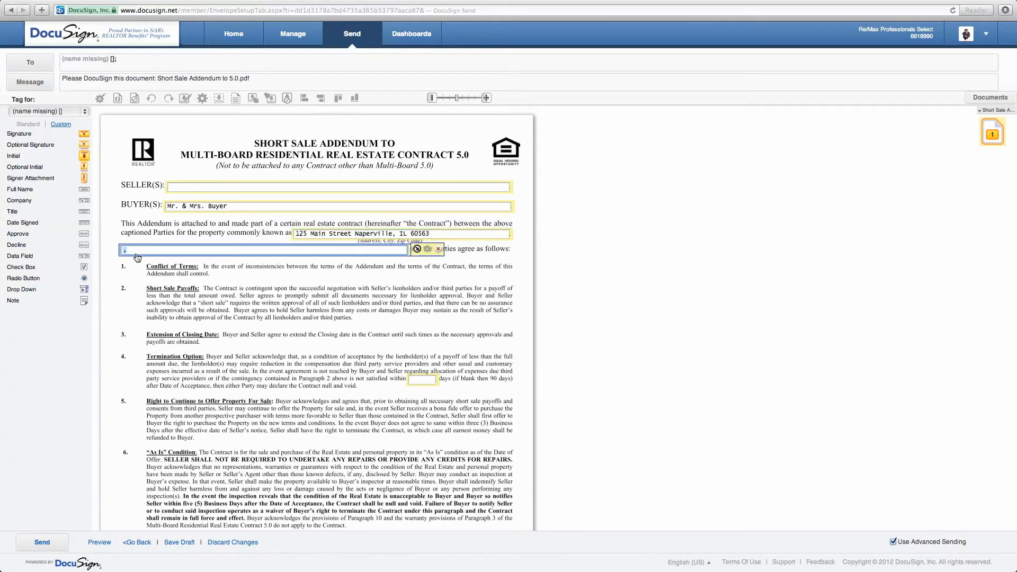
{"action": "scroll", "coordinate": [310, 374], "scroll_direction": "down", "scroll_amount": 3}
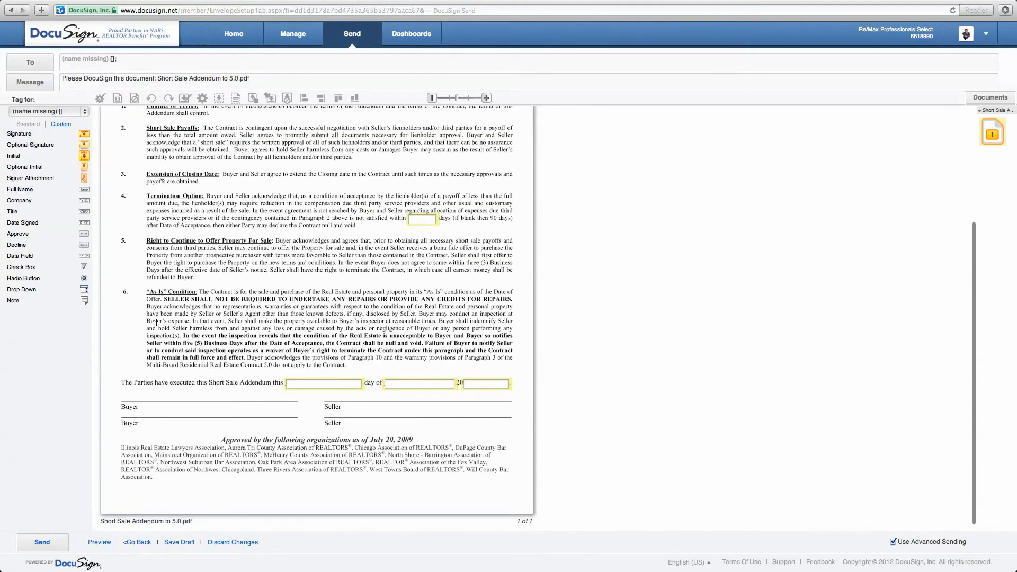
{"action": "left_click", "coordinate": [317, 385]}
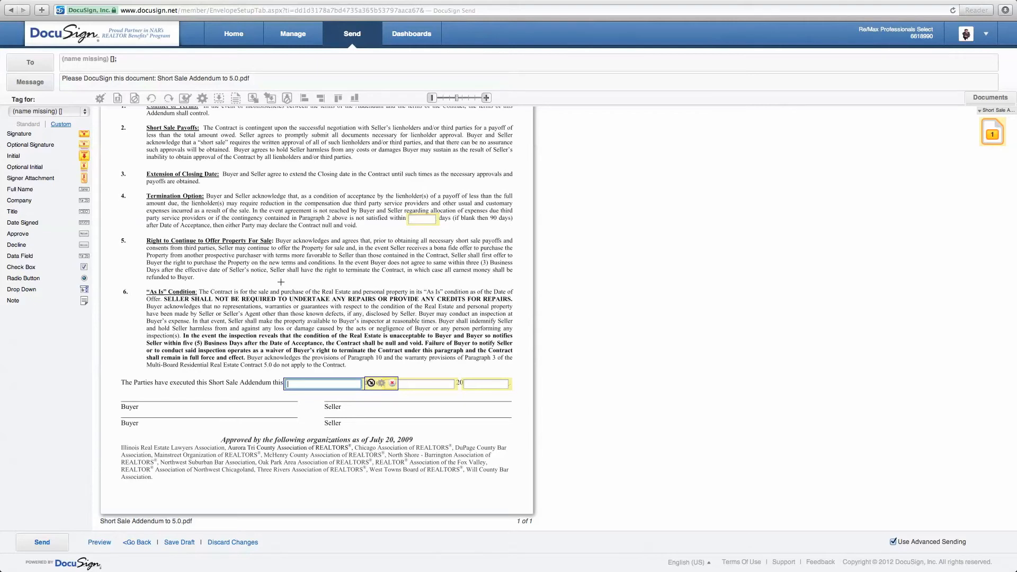
{"action": "scroll", "coordinate": [281, 282], "scroll_direction": "up", "scroll_amount": 5}
{"action": "scroll", "coordinate": [280, 281], "scroll_direction": "down", "scroll_amount": 3}
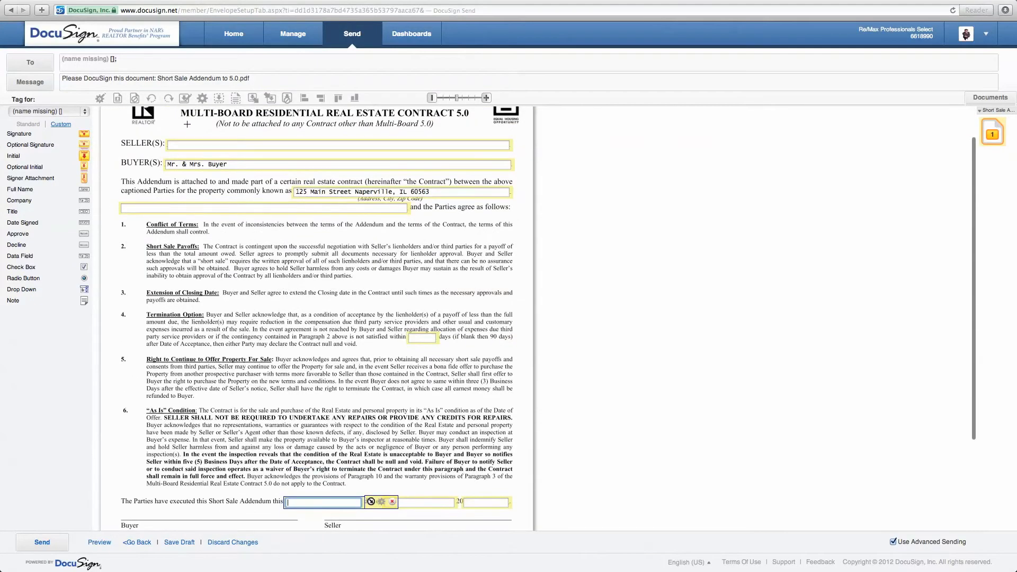
{"action": "left_click", "coordinate": [186, 147]}
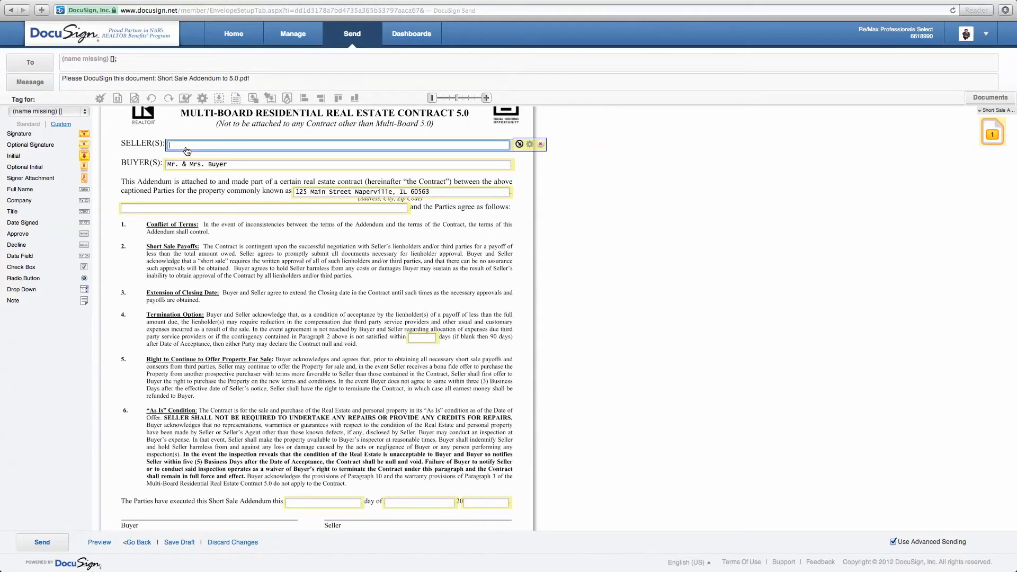
{"action": "type", "text": "Mr. & Mrs. Seller"}
Enter 90 in paragraph 4's days field and open the Recipients and Routing dialog.
{"action": "left_click", "coordinate": [424, 339]}
{"action": "type", "text": "90"}
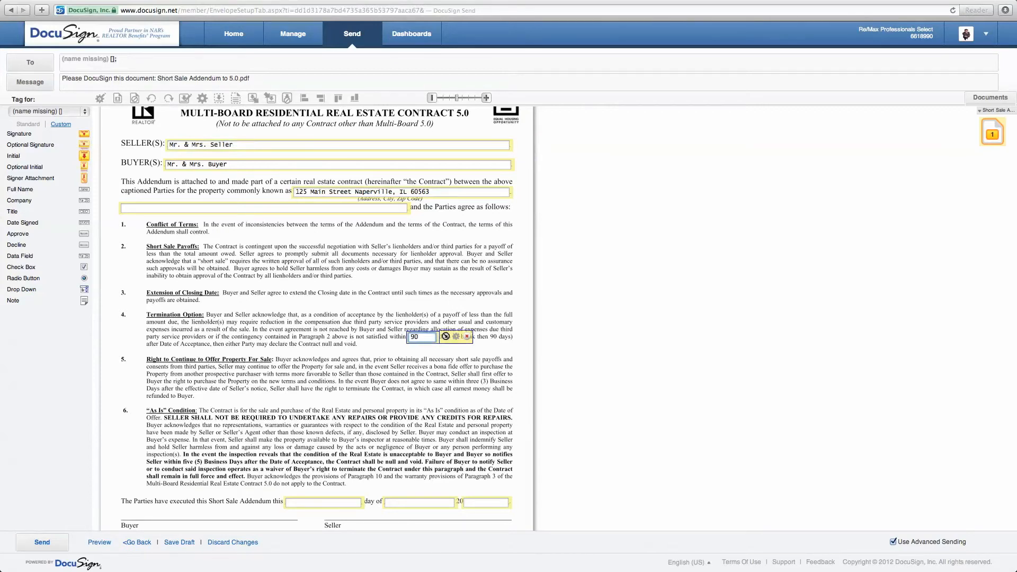
{"action": "left_click", "coordinate": [405, 382]}
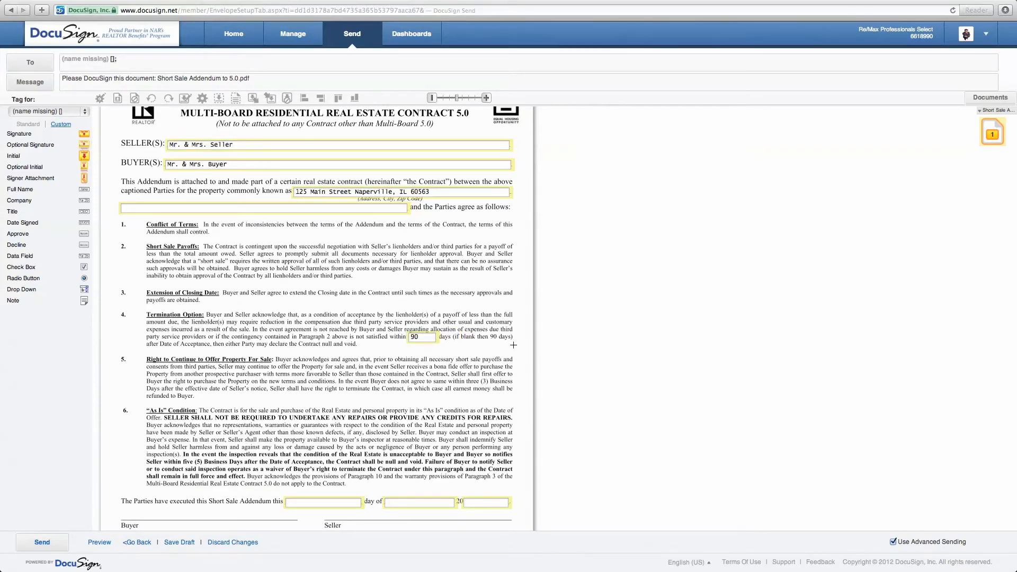
{"action": "scroll", "coordinate": [280, 405], "scroll_direction": "down", "scroll_amount": 5}
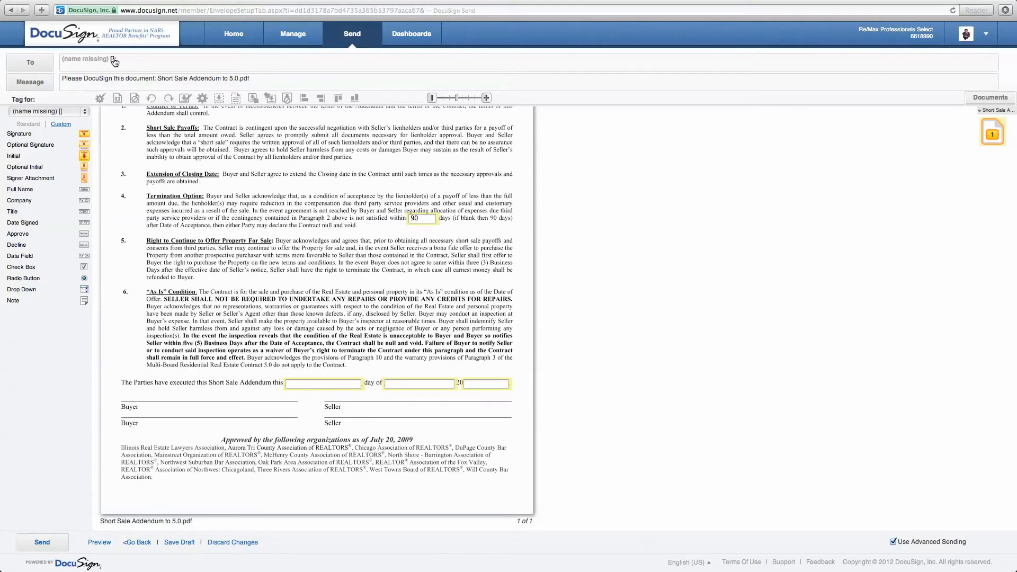
{"action": "left_click", "coordinate": [46, 70]}
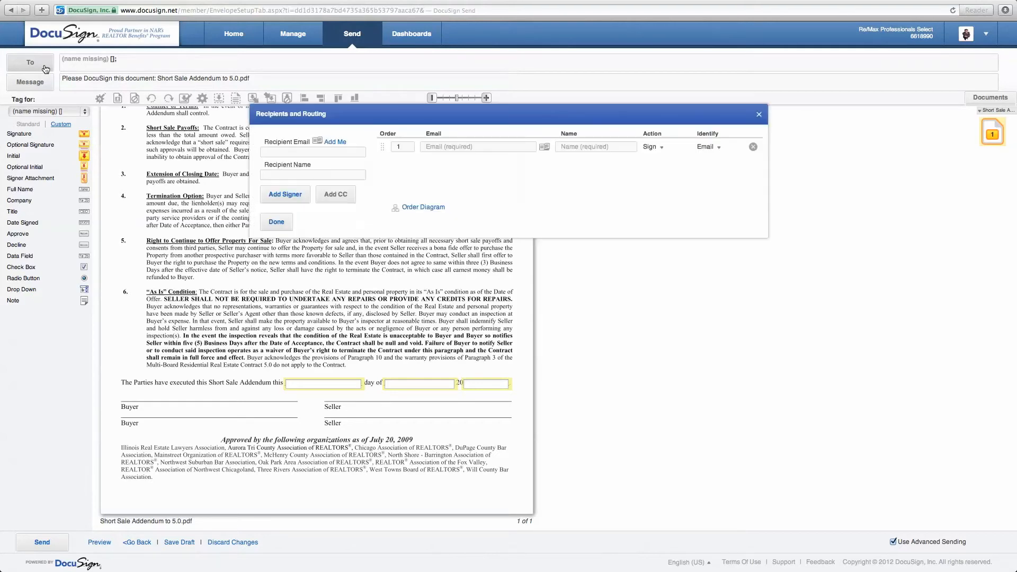
Add the first signer by picking the matching contact from the suggestions.
{"action": "left_click", "coordinate": [299, 175]}
{"action": "type", "text": "mic"}
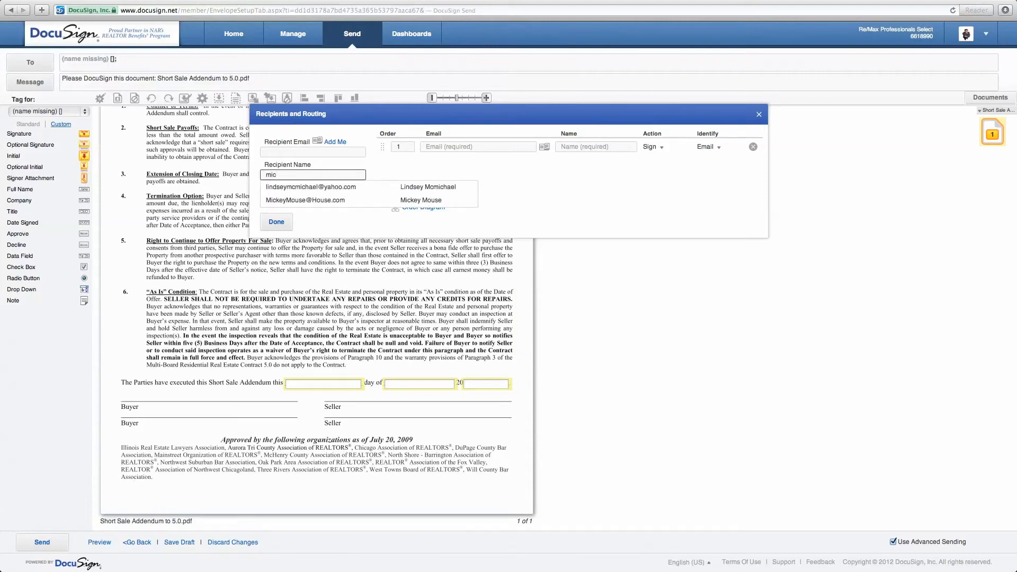
{"action": "left_click", "coordinate": [411, 201]}
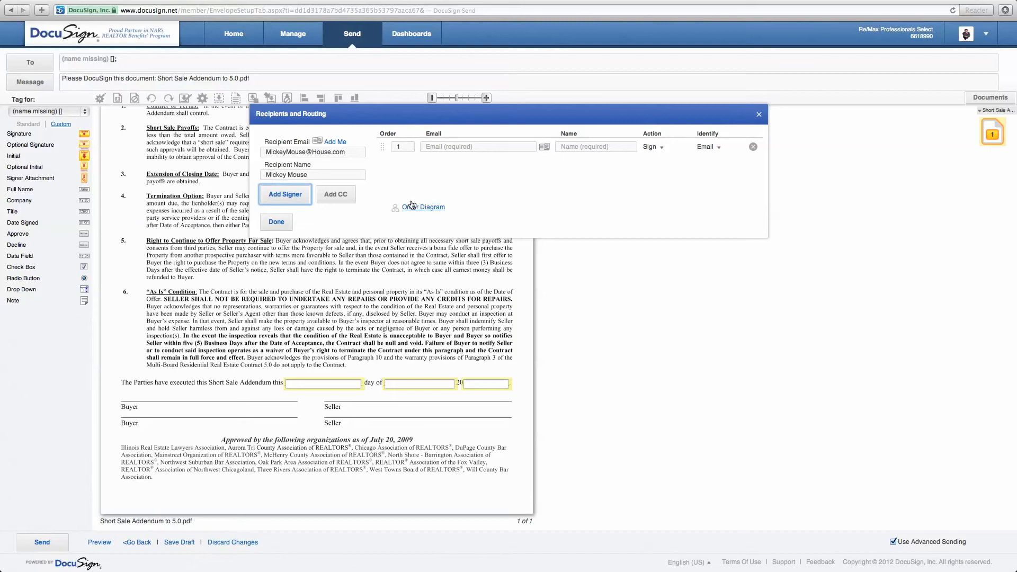
{"action": "left_click", "coordinate": [293, 197]}
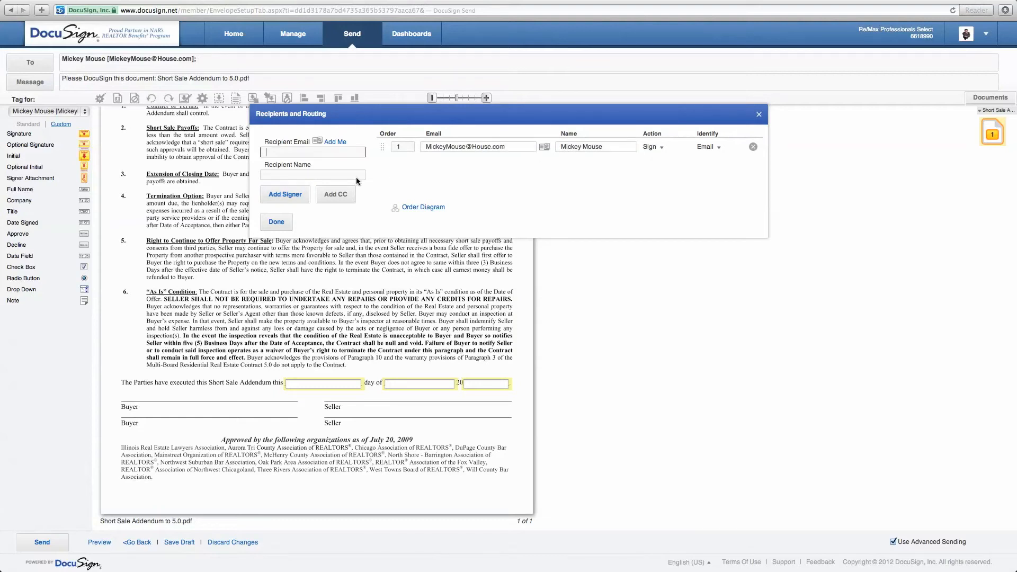
Add the second signer's name and e-mail, set routing order 2, and confirm.
{"action": "left_click", "coordinate": [313, 171]}
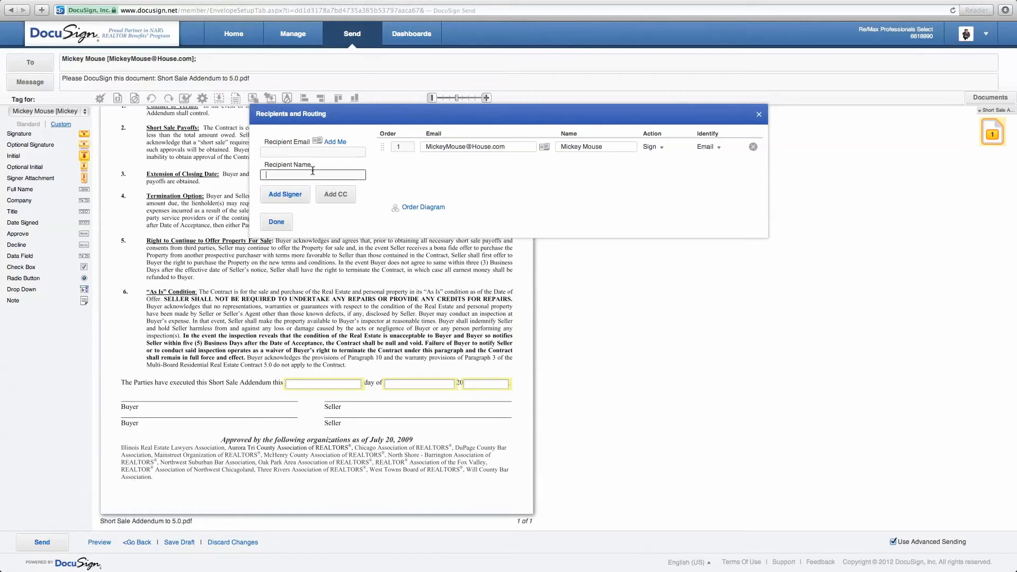
{"action": "type", "text": "Min"}
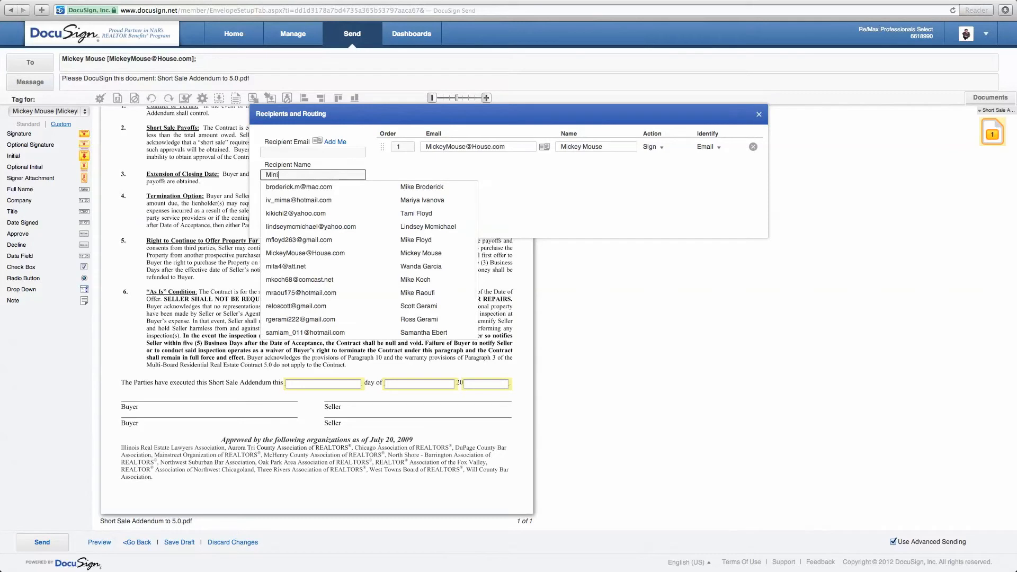
{"action": "type", "text": "i Mouse"}
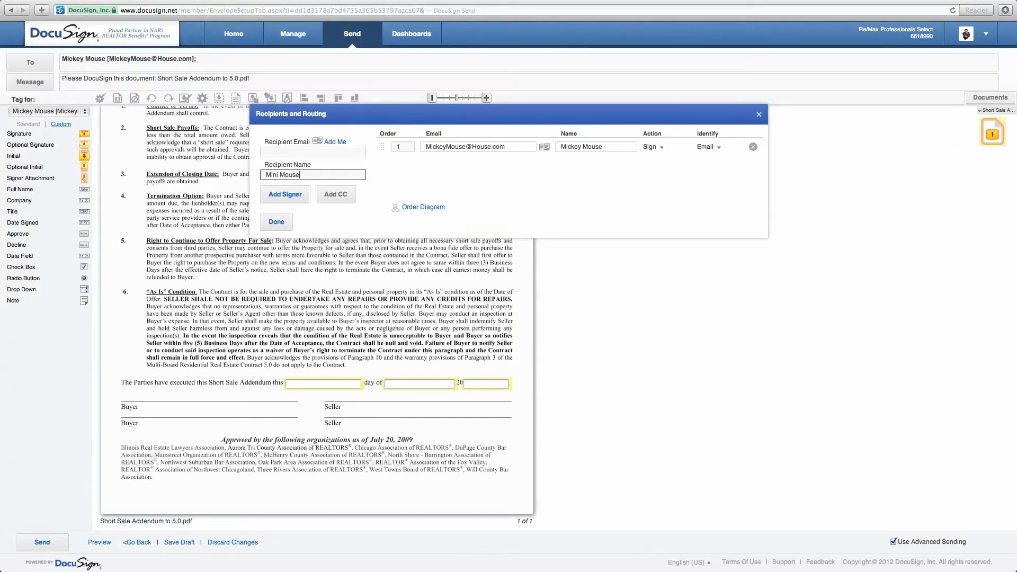
{"action": "left_click", "coordinate": [306, 152]}
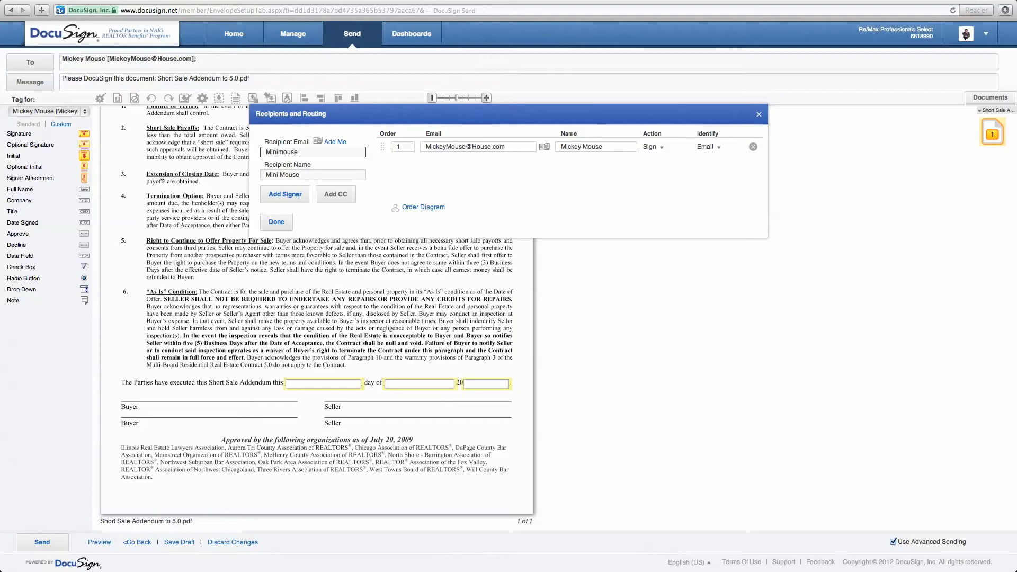
{"action": "left_click", "coordinate": [289, 193]}
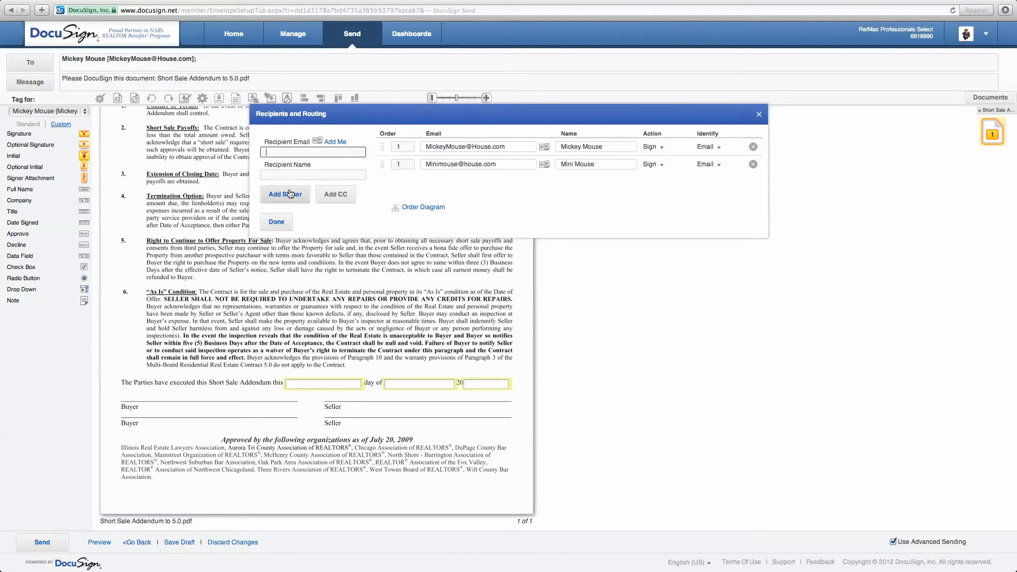
{"action": "left_click_drag", "start_coordinate": [406, 166], "coordinate": [388, 168]}
{"action": "type", "text": "2"}
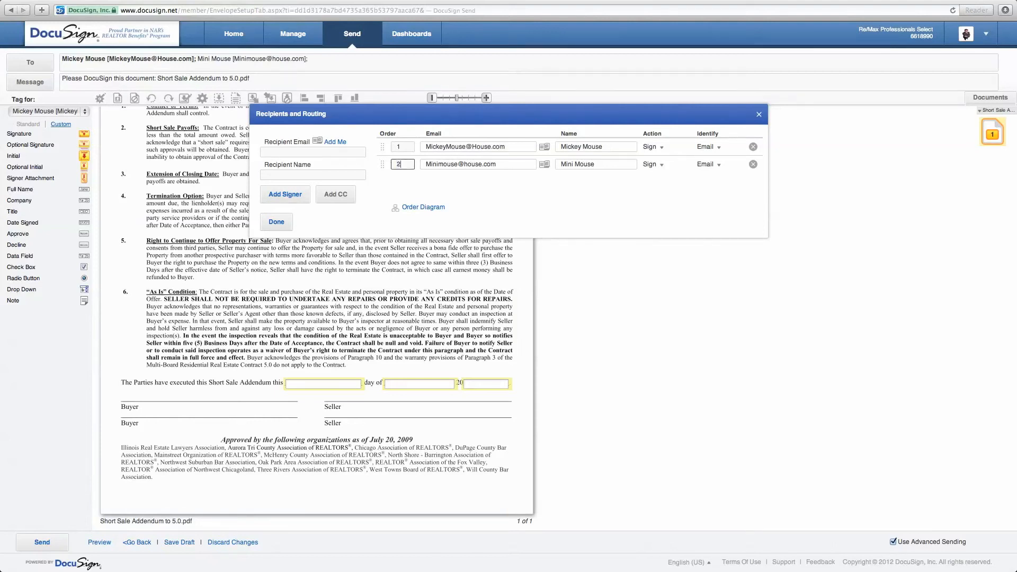
{"action": "left_click", "coordinate": [285, 223]}
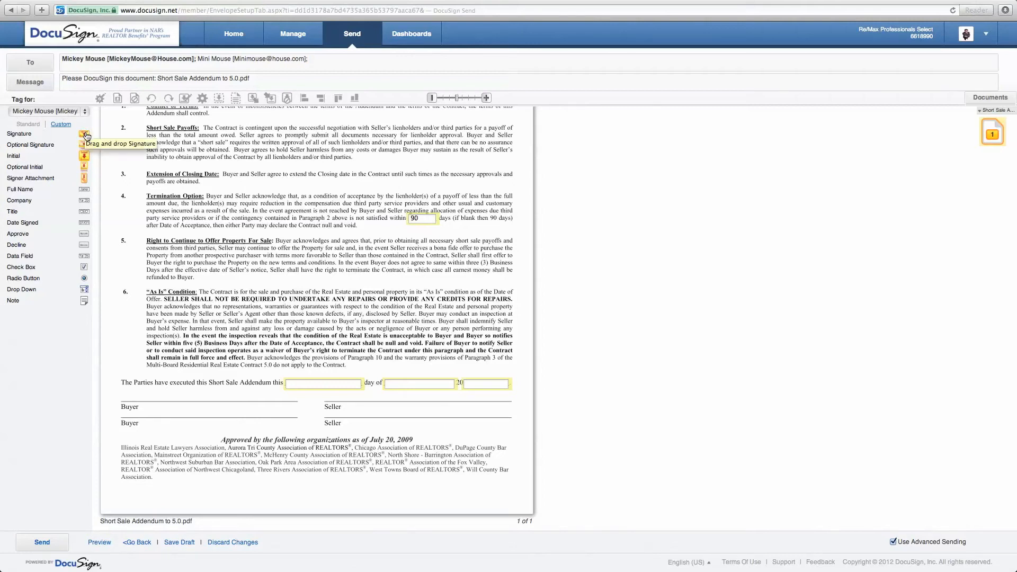
Place a Sign Here tag for the first signer on the first Buyer line.
{"action": "mouse_move", "coordinate": [84, 133]}
{"action": "left_mouse_down"}
{"action": "mouse_move", "coordinate": [219, 243]}
{"action": "mouse_move", "coordinate": [332, 381]}
{"action": "mouse_move", "coordinate": [217, 398]}
{"action": "mouse_move", "coordinate": [155, 370]}
{"action": "mouse_move", "coordinate": [131, 403]}
{"action": "mouse_move", "coordinate": [122, 387]}
{"action": "left_mouse_up"}
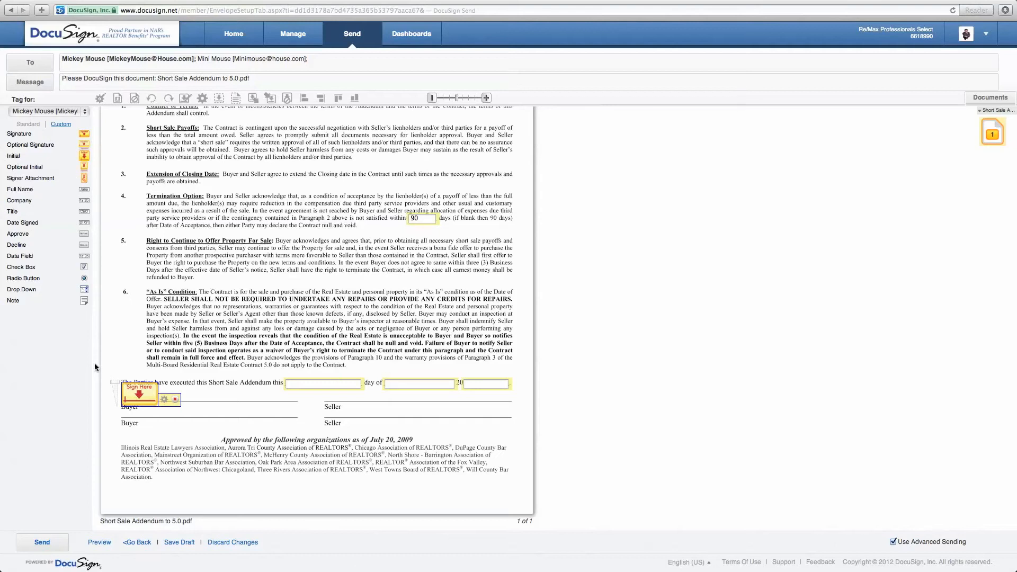
For the second signer, place a Sign Here tag on the second Buyer line and Date Signed after 'day of'.
{"action": "left_click", "coordinate": [82, 113]}
{"action": "left_click", "coordinate": [64, 120]}
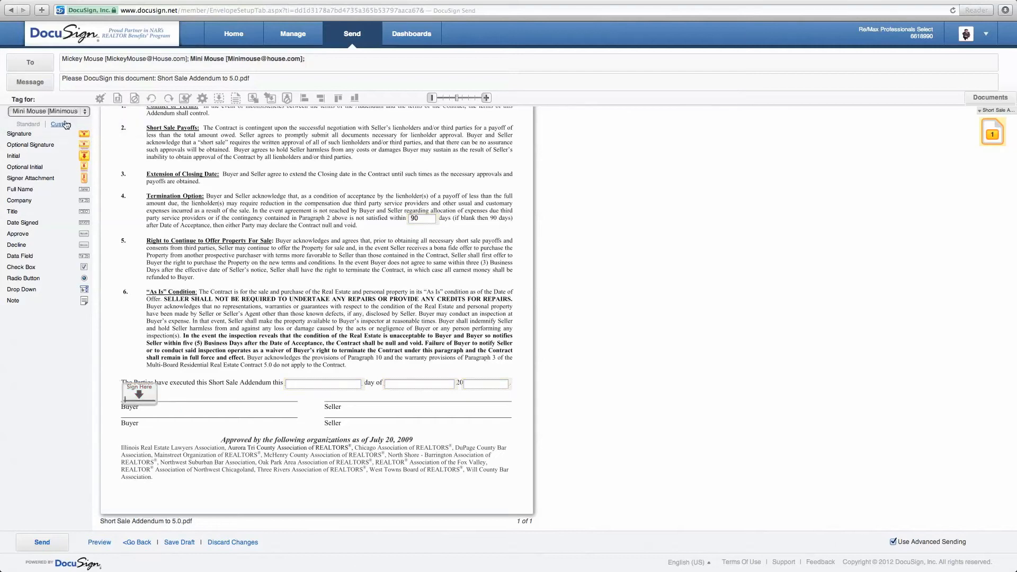
{"action": "mouse_move", "coordinate": [86, 136]}
{"action": "left_mouse_down"}
{"action": "mouse_move", "coordinate": [136, 424]}
{"action": "mouse_move", "coordinate": [121, 403]}
{"action": "left_mouse_up"}
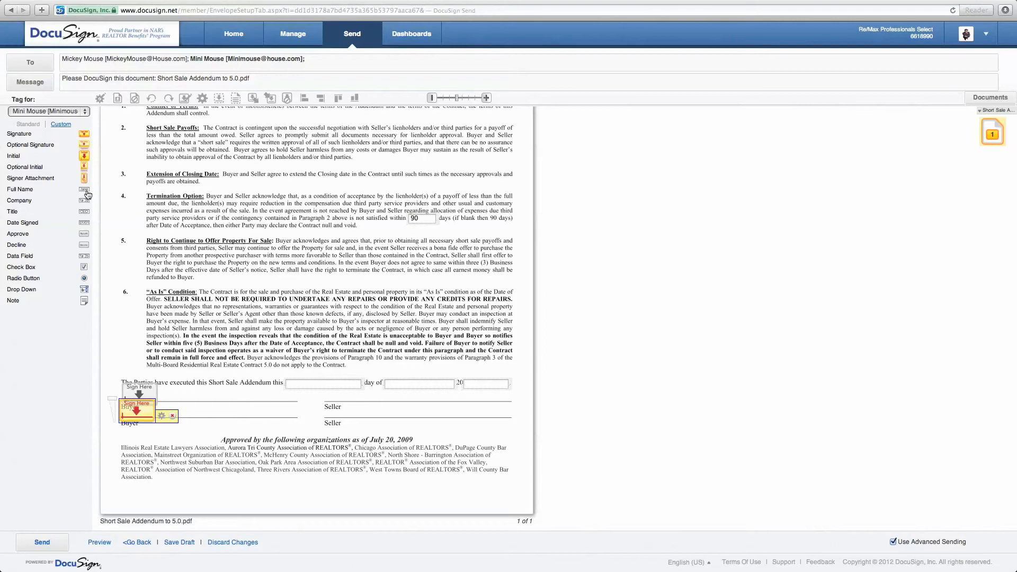
{"action": "left_click_drag", "start_coordinate": [87, 224], "coordinate": [389, 383]}
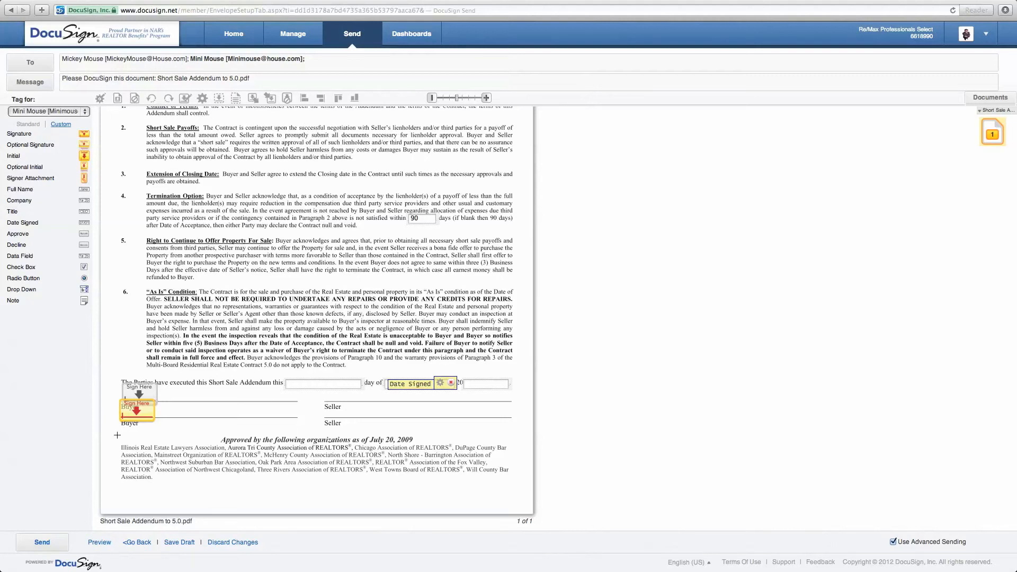
Switch tagging back to the first signer and select the second Buyer line's signature tag.
{"action": "left_click", "coordinate": [86, 112]}
{"action": "left_click", "coordinate": [48, 105]}
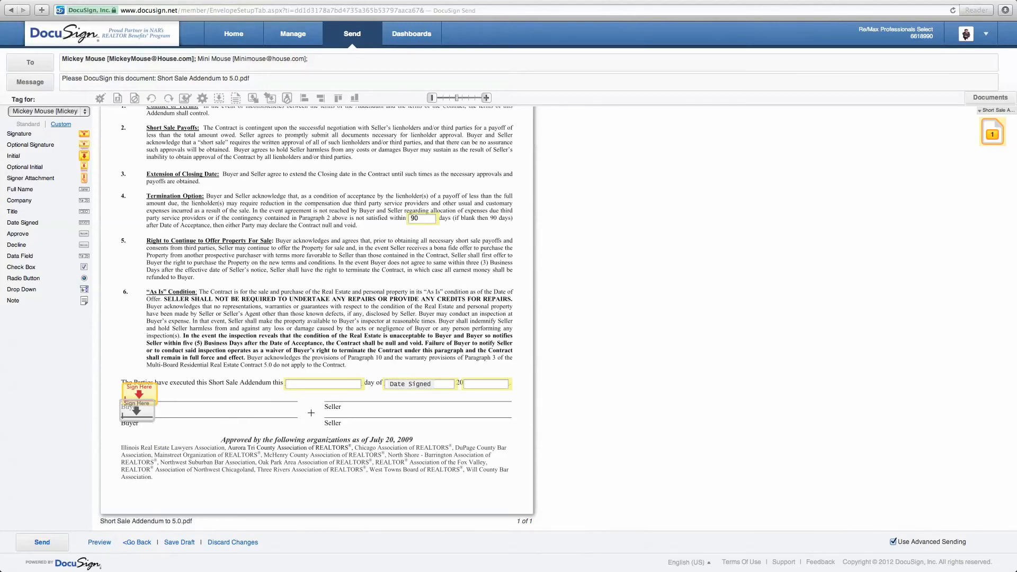
{"action": "left_click", "coordinate": [136, 412]}
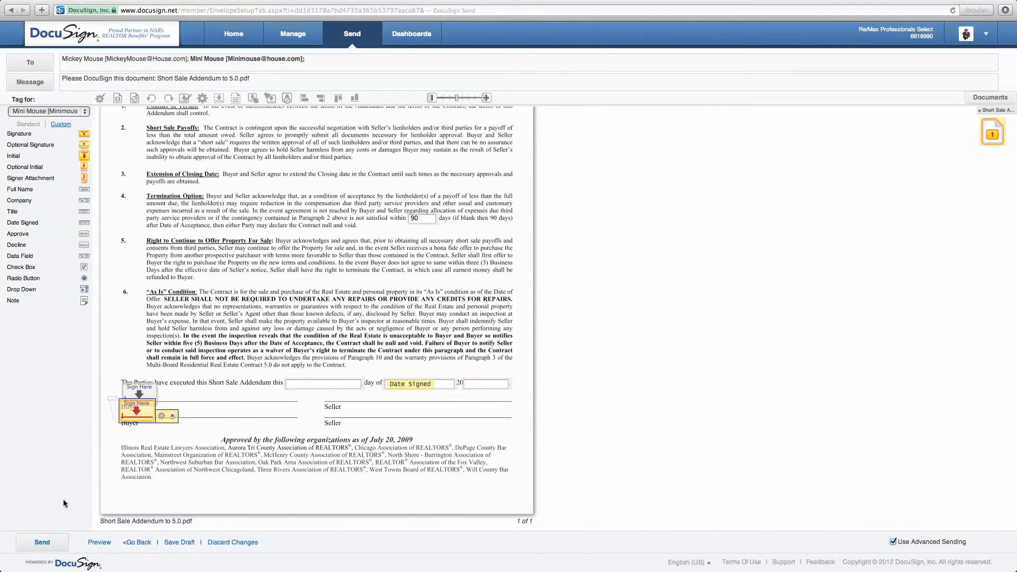
{"action": "scroll", "coordinate": [94, 245], "scroll_direction": "up", "scroll_amount": 3}
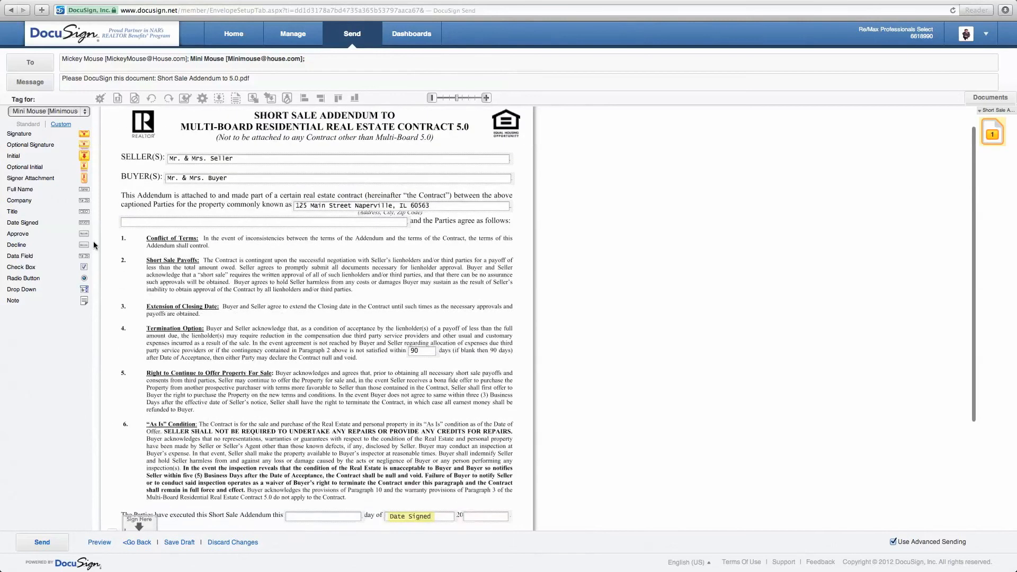
Add the email message 'Please let me know if you have any questions' for all recipients.
{"action": "scroll", "coordinate": [94, 245], "scroll_direction": "down", "scroll_amount": 3}
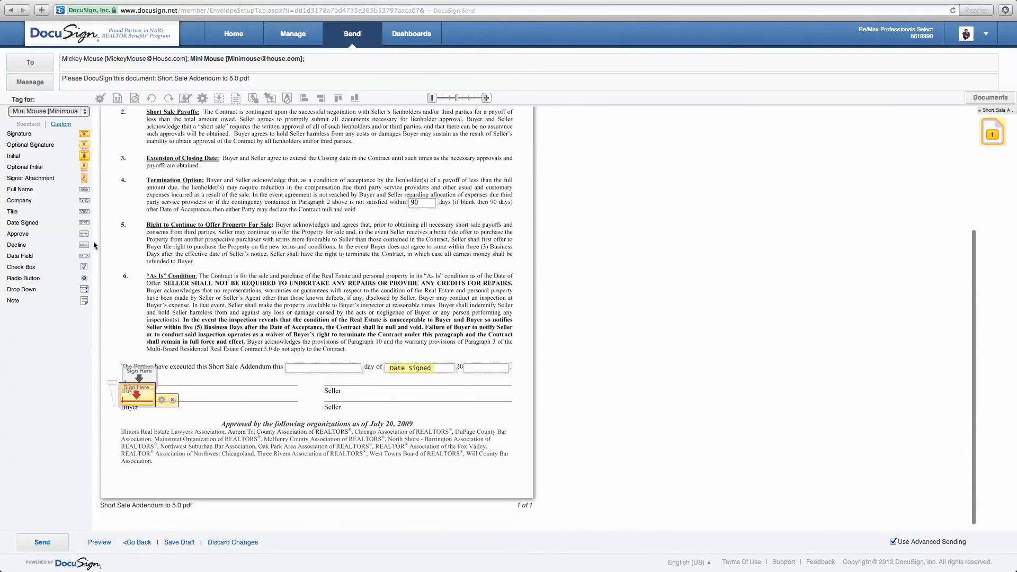
{"action": "left_click", "coordinate": [40, 88]}
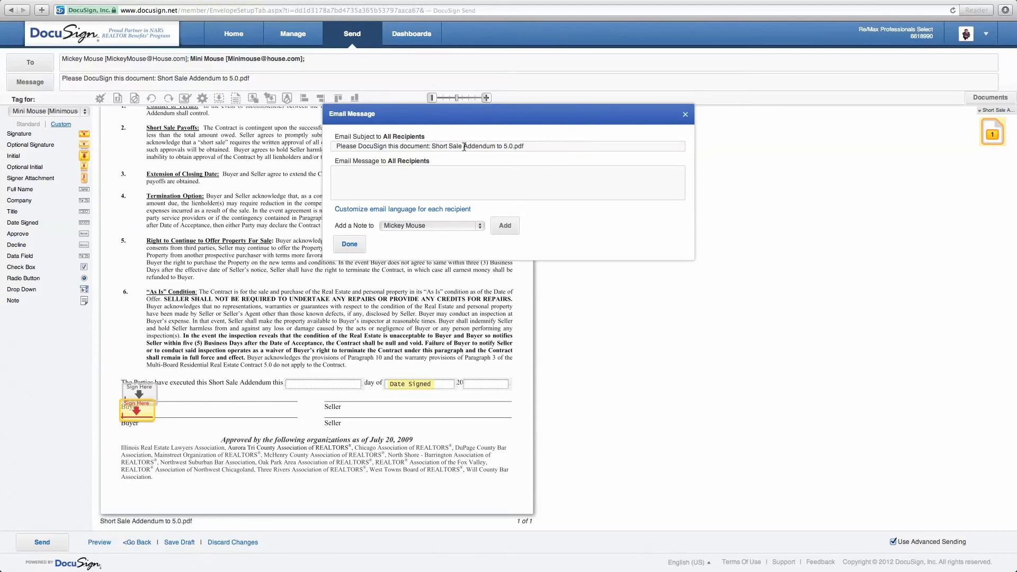
{"action": "left_click", "coordinate": [455, 184]}
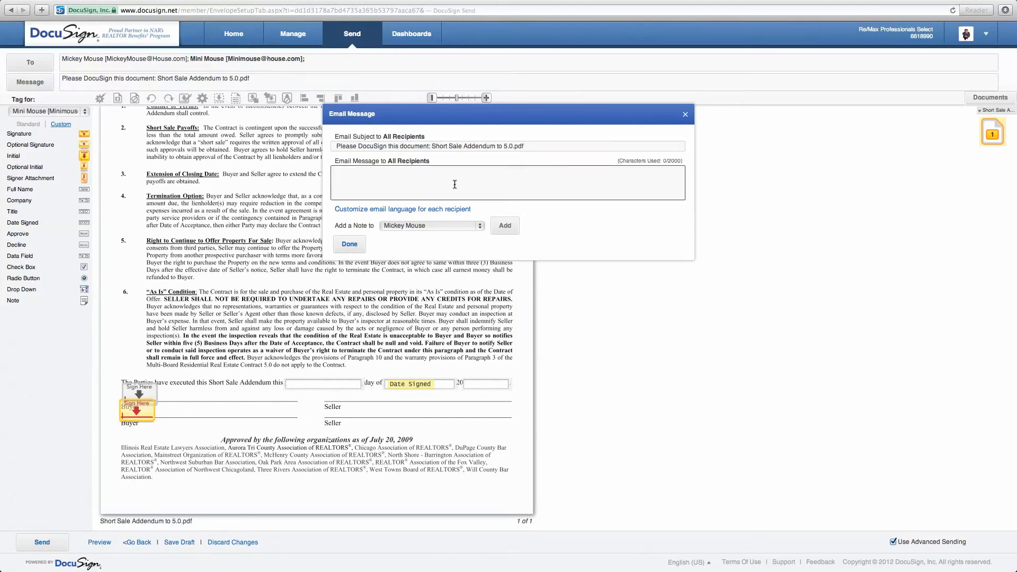
{"action": "type", "text": "Please let me know if you ha"}
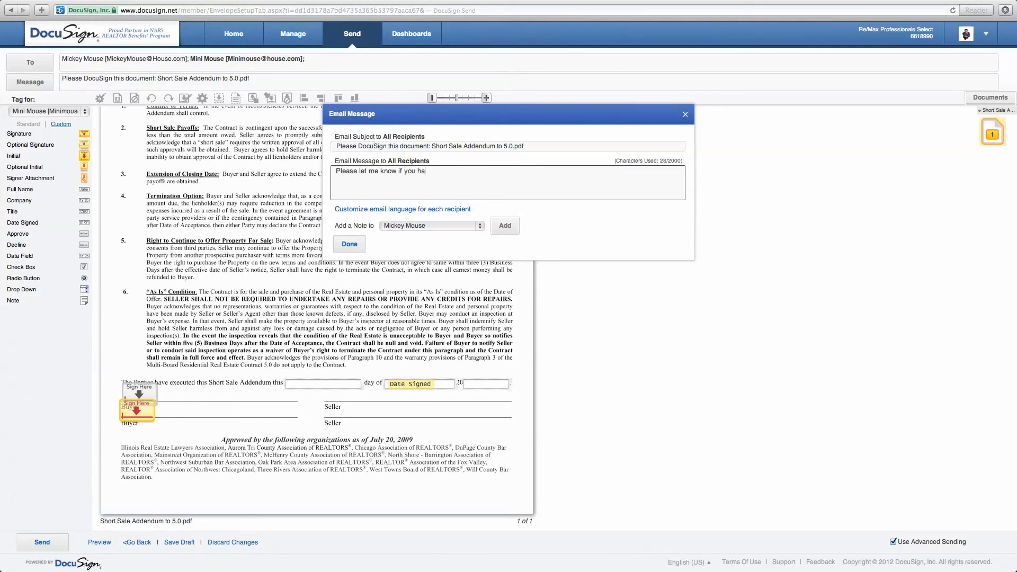
{"action": "type", "text": "ve any questions."}
{"action": "left_click", "coordinate": [350, 244]}
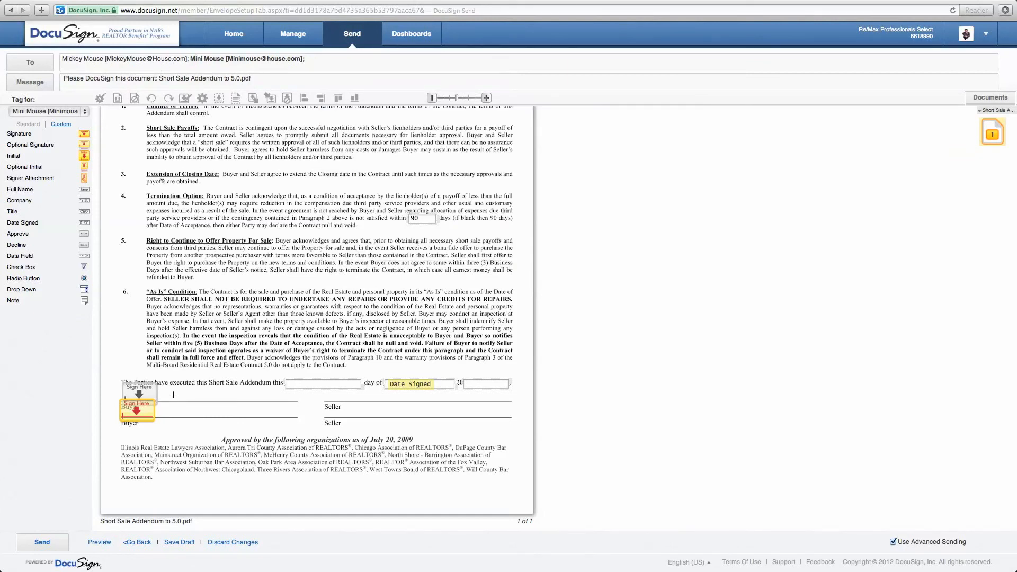
Preview the envelope and scroll through the addendum as signers will see it.
{"action": "left_click", "coordinate": [99, 542]}
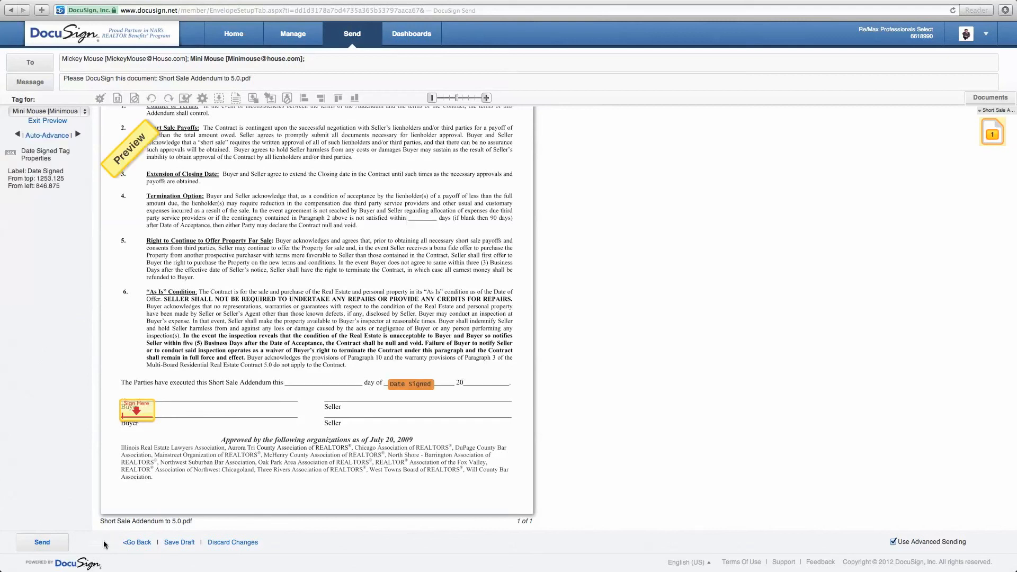
{"action": "scroll", "coordinate": [256, 321], "scroll_direction": "up", "scroll_amount": 3}
{"action": "scroll", "coordinate": [255, 321], "scroll_direction": "down", "scroll_amount": 5}
{"action": "scroll", "coordinate": [256, 321], "scroll_direction": "up", "scroll_amount": 5}
{"action": "scroll", "coordinate": [256, 320], "scroll_direction": "down", "scroll_amount": 3}
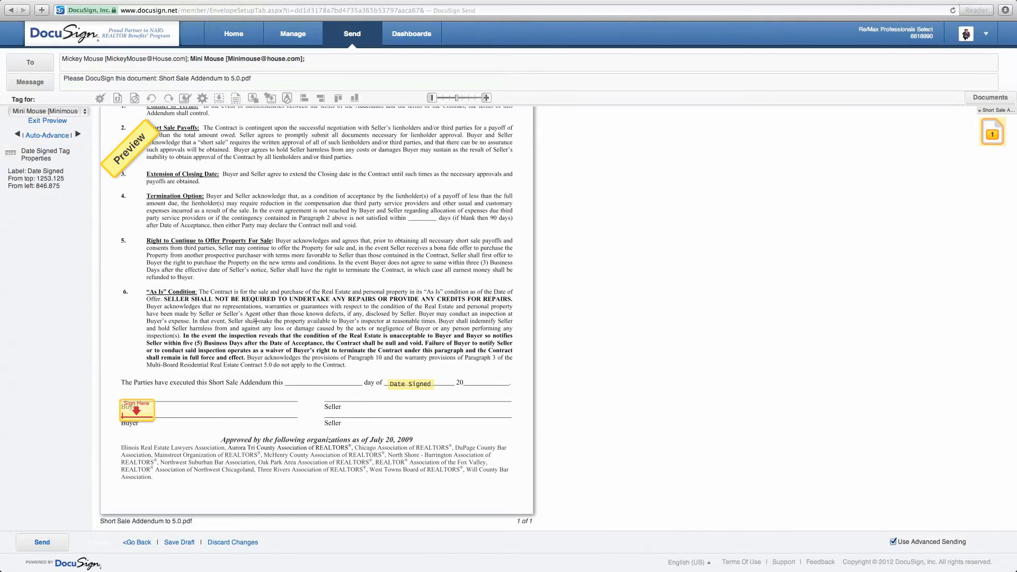
{"action": "scroll", "coordinate": [256, 321], "scroll_direction": "up", "scroll_amount": 3}
Preview as the first signer, checking the filled Seller, Buyer, address and 90-day fields.
{"action": "left_click", "coordinate": [83, 111]}
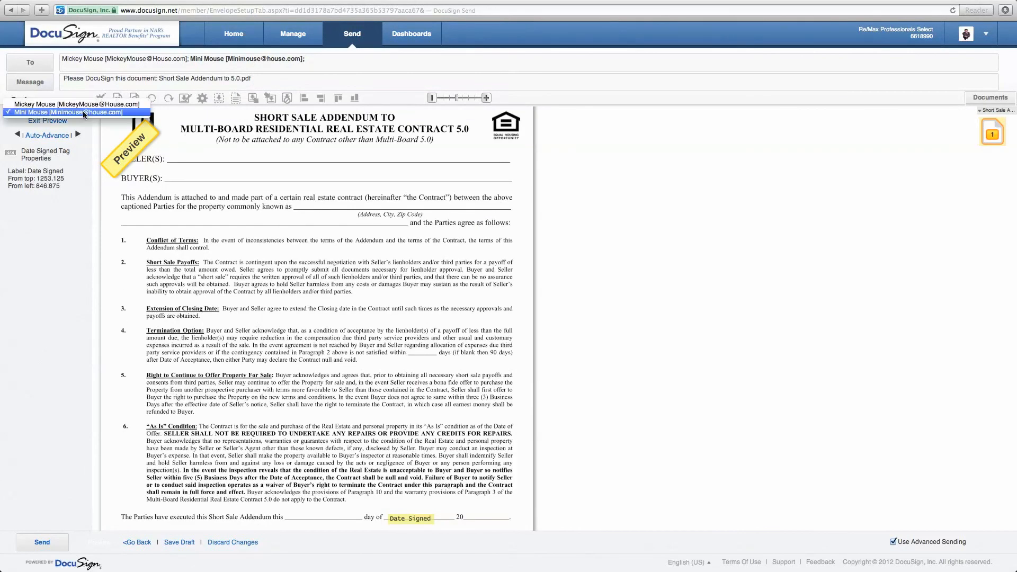
{"action": "left_click", "coordinate": [84, 105]}
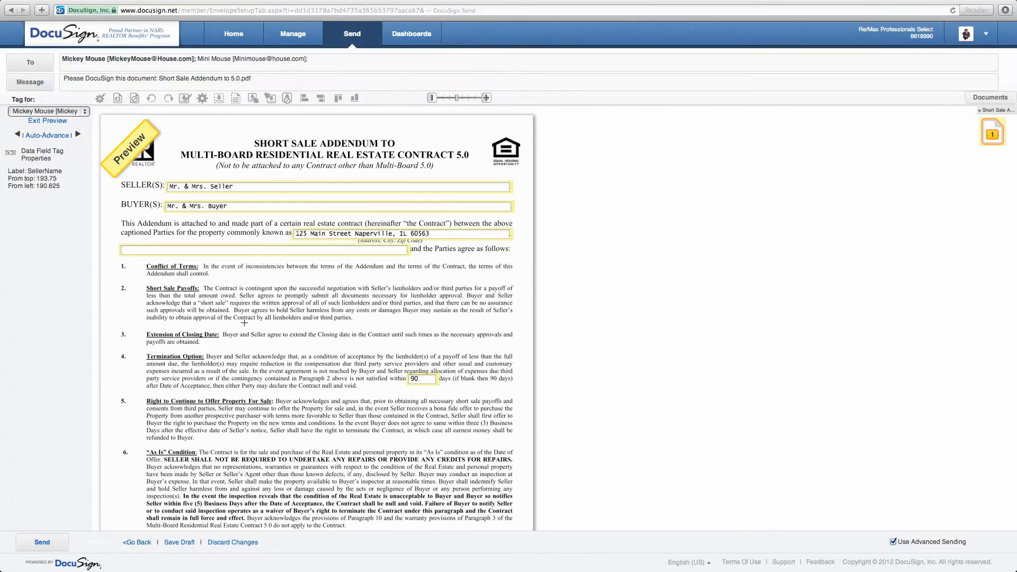
{"action": "scroll", "coordinate": [244, 322], "scroll_direction": "down", "scroll_amount": 5}
{"action": "scroll", "coordinate": [379, 267], "scroll_direction": "up", "scroll_amount": 5}
{"action": "scroll", "coordinate": [344, 308], "scroll_direction": "down", "scroll_amount": 5}
{"action": "scroll", "coordinate": [311, 349], "scroll_direction": "up", "scroll_amount": 5}
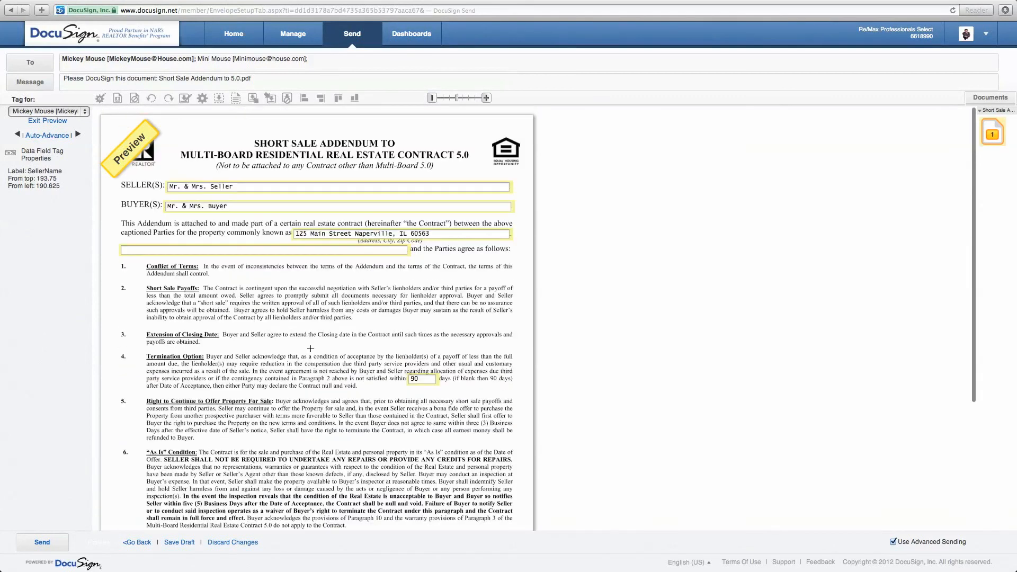
{"action": "scroll", "coordinate": [310, 349], "scroll_direction": "down", "scroll_amount": 2}
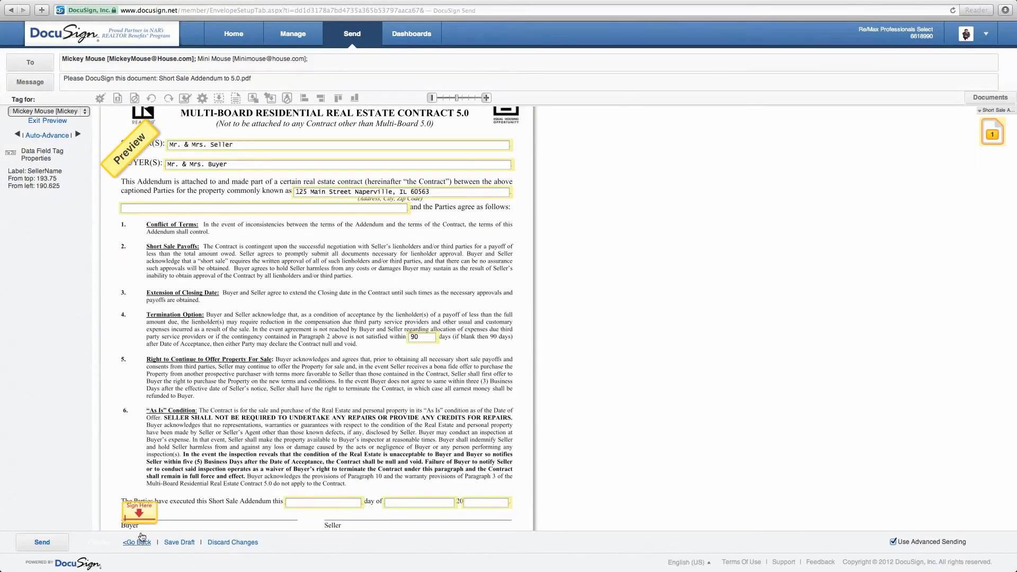
Send the Short Sale Addendum envelope so it shows In Process, awaiting the first signer.
{"action": "left_click", "coordinate": [61, 543]}
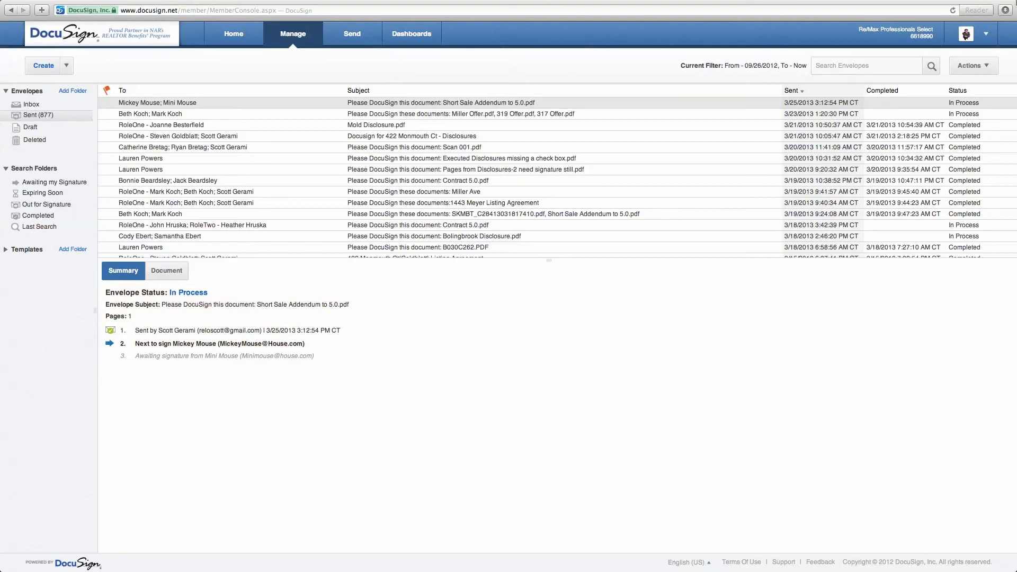
{"action": "mouse_move", "coordinate": [923, 2]}
{"action": "left_click", "coordinate": [750, 6]}
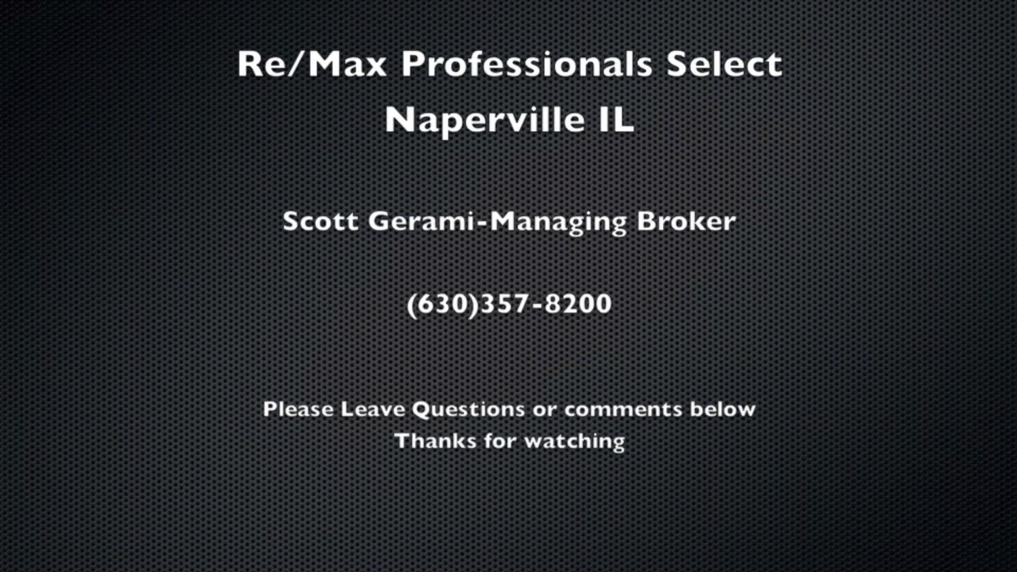